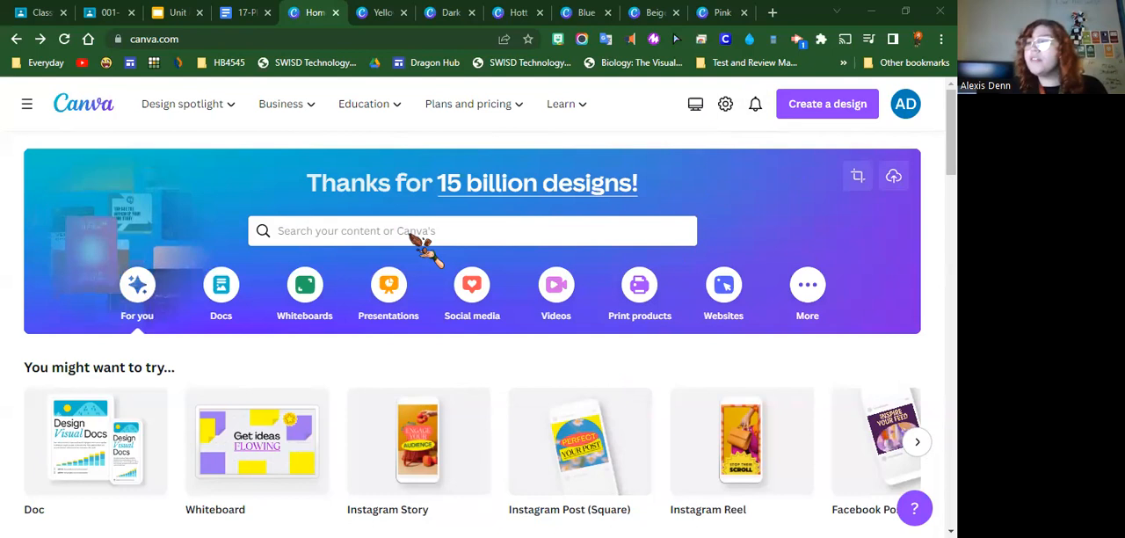
Search the templates for "newsletter" and browse the resulting designs
left_click(472, 233)
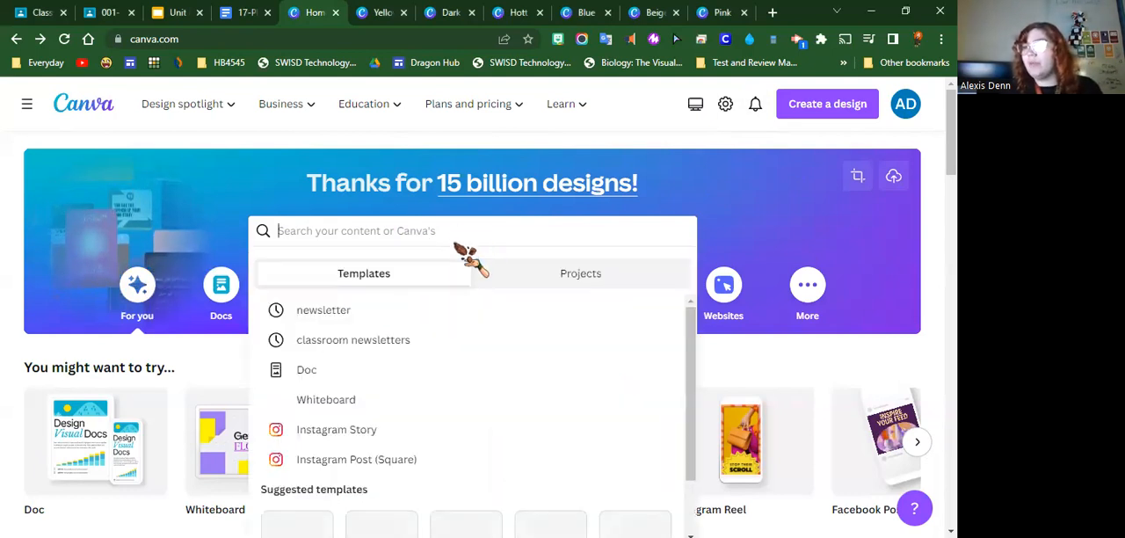
left_click(386, 311)
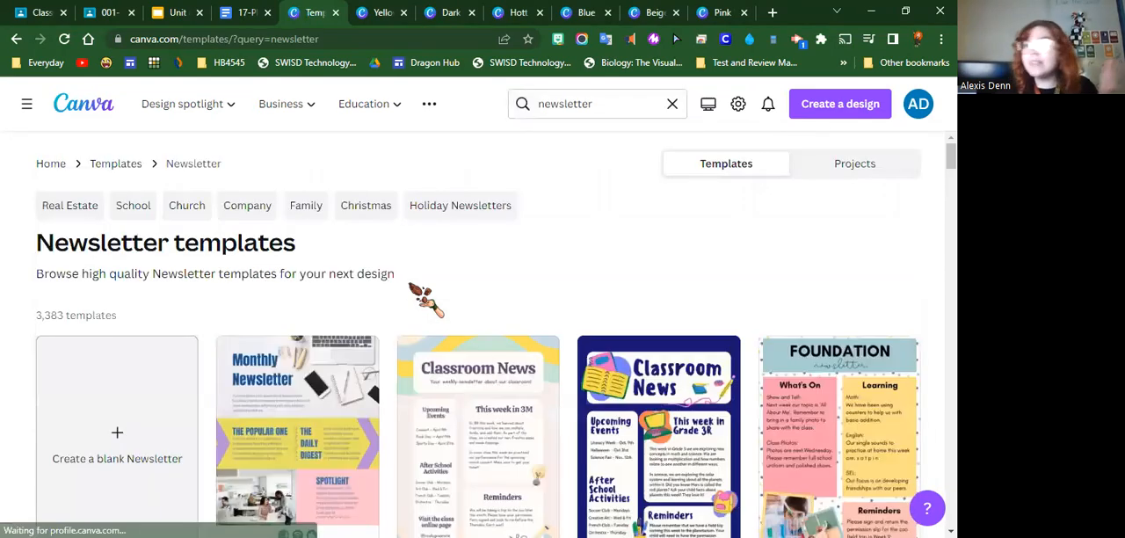
scroll(896, 241, "down", 3)
scroll(878, 316, "down", 1)
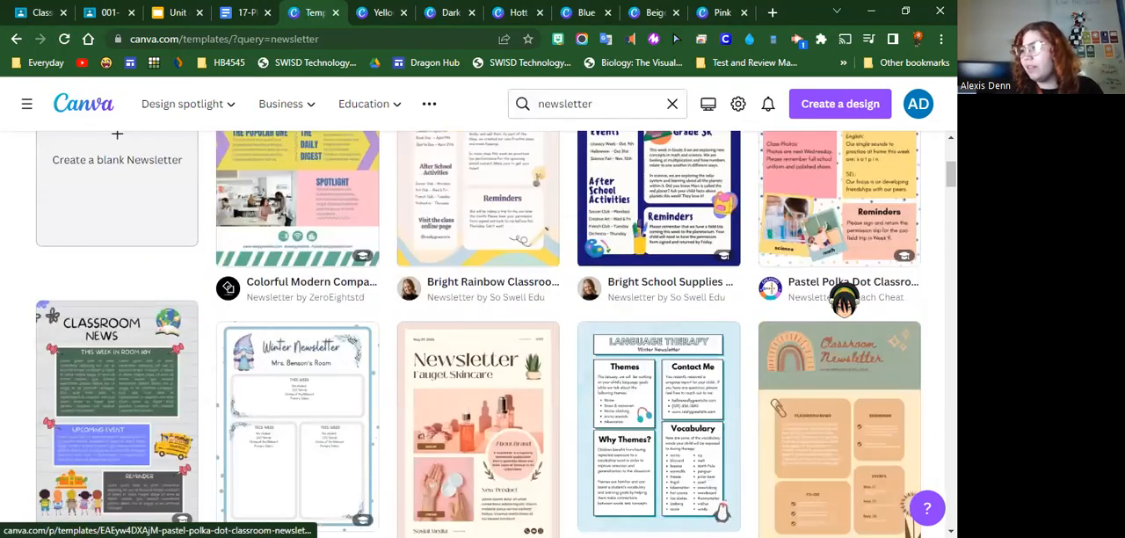
scroll(527, 243, "down", 5)
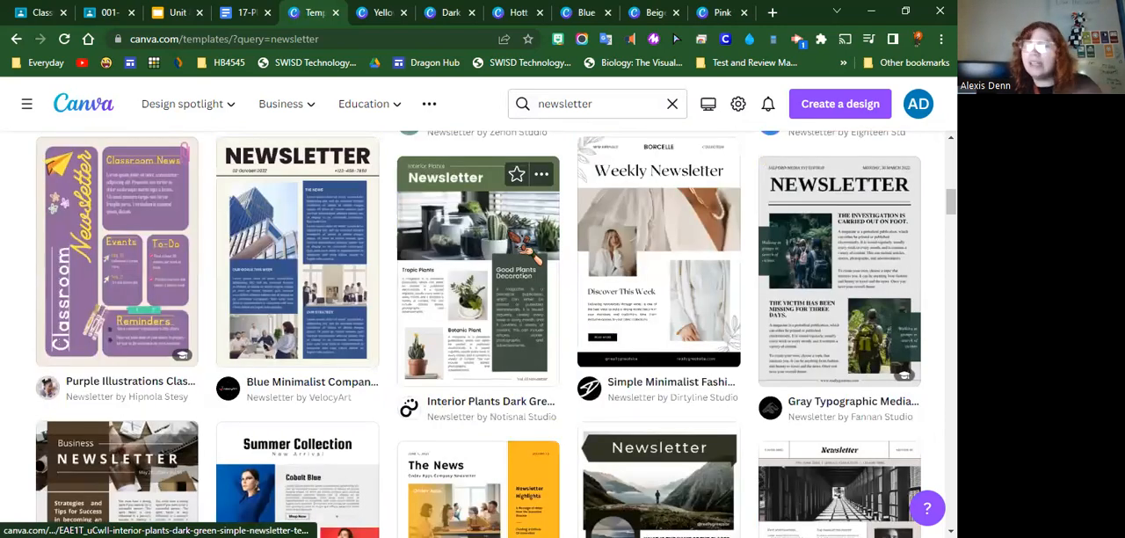
Preview the Interior Plants Dark Green Simple Newsletter and Purple Illustrations Classroom Newsletter templates, closing each preview
left_click(522, 246)
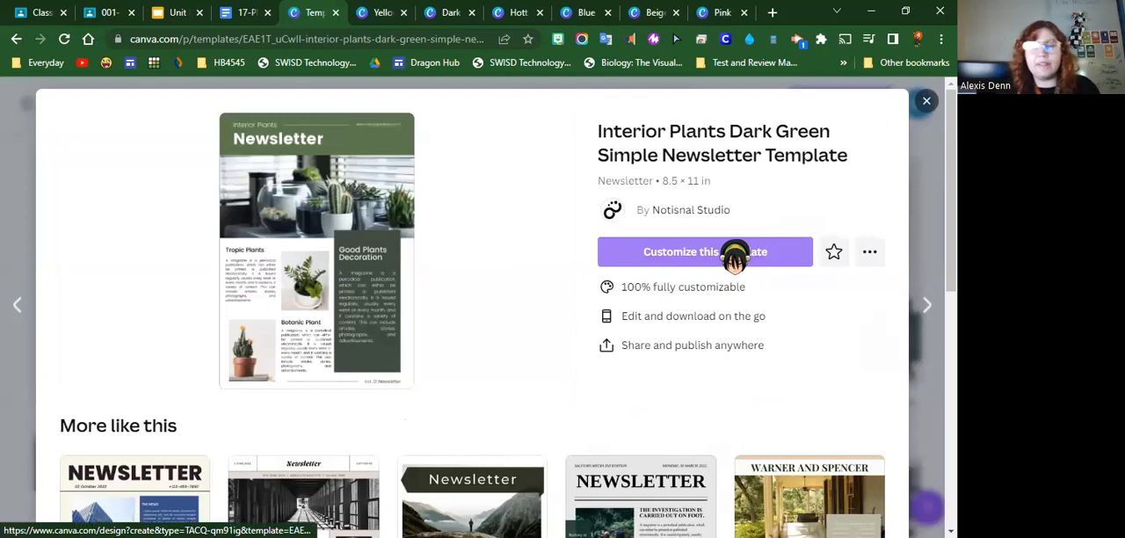
left_click(925, 101)
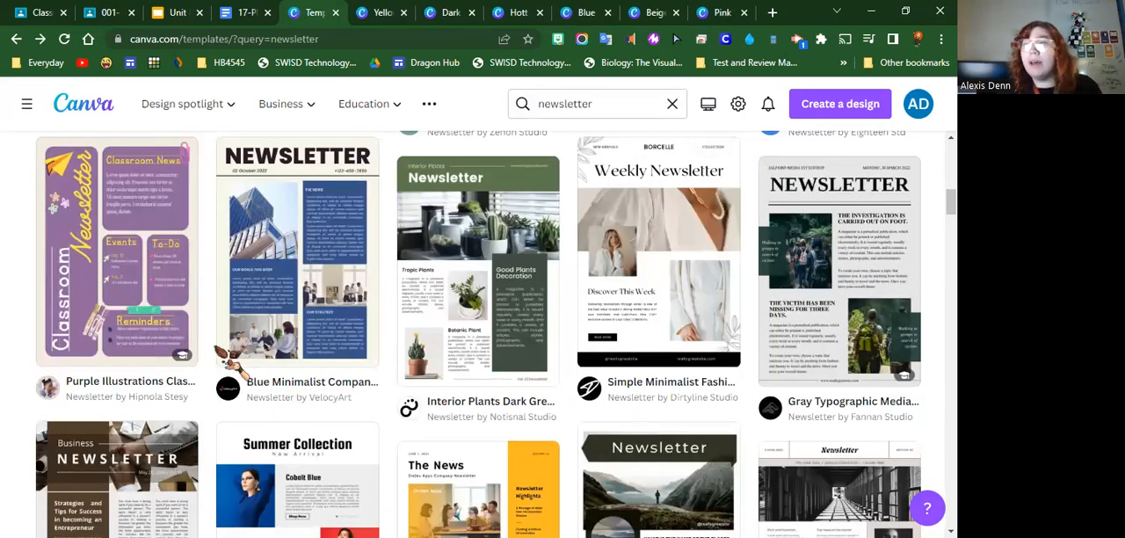
left_click(167, 347)
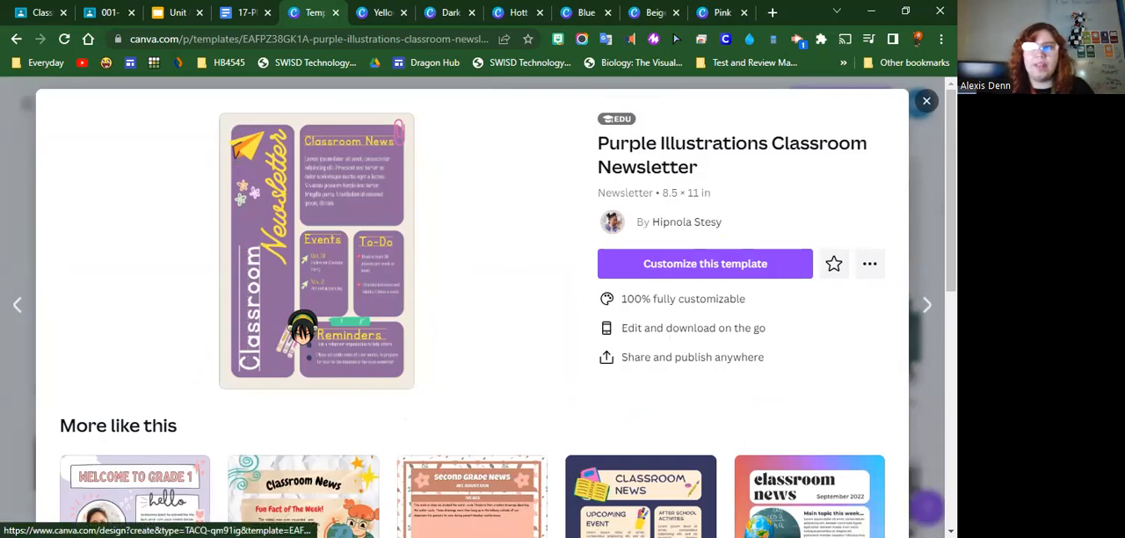
left_click(924, 100)
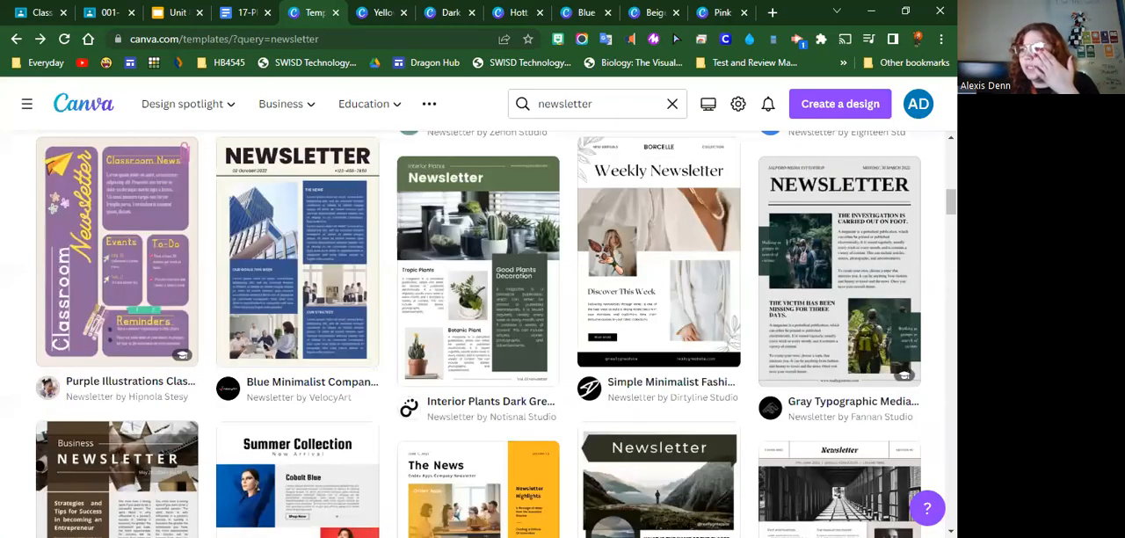
Start a customizable design from the Interior Plants Dark Green Simple Newsletter template and collapse the template side panel
left_click(505, 303)
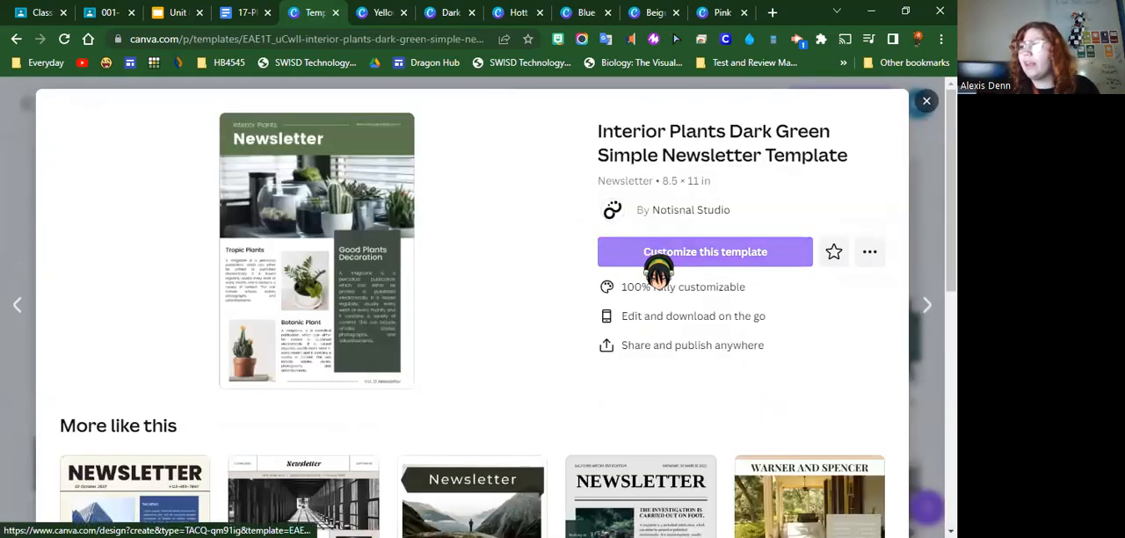
left_click(658, 255)
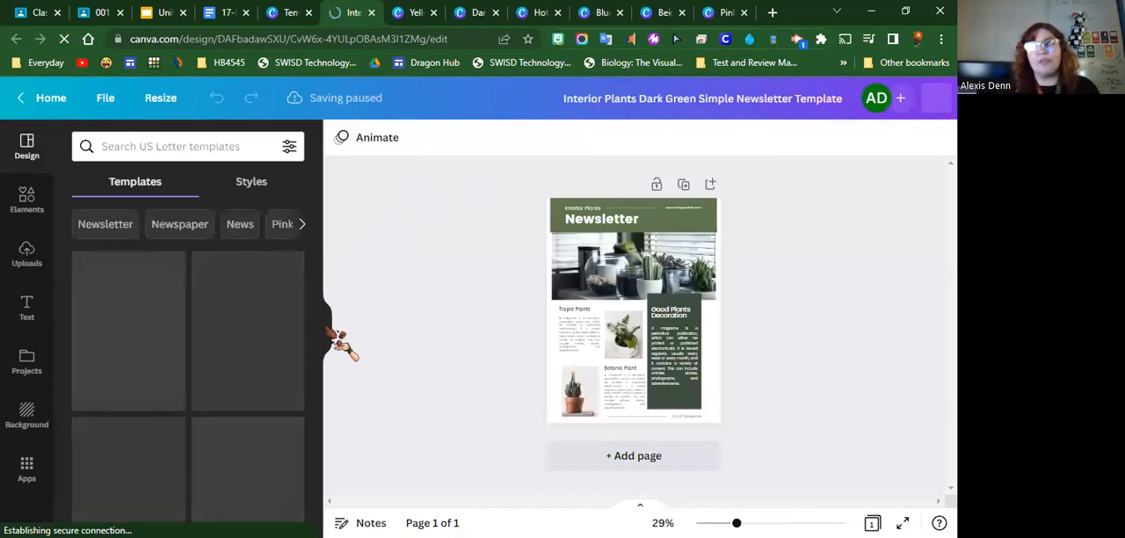
left_click(327, 326)
Replace the header's "Interior Plants" line with "Honors Biology" and delete the website address from the green banner
double_click(492, 218)
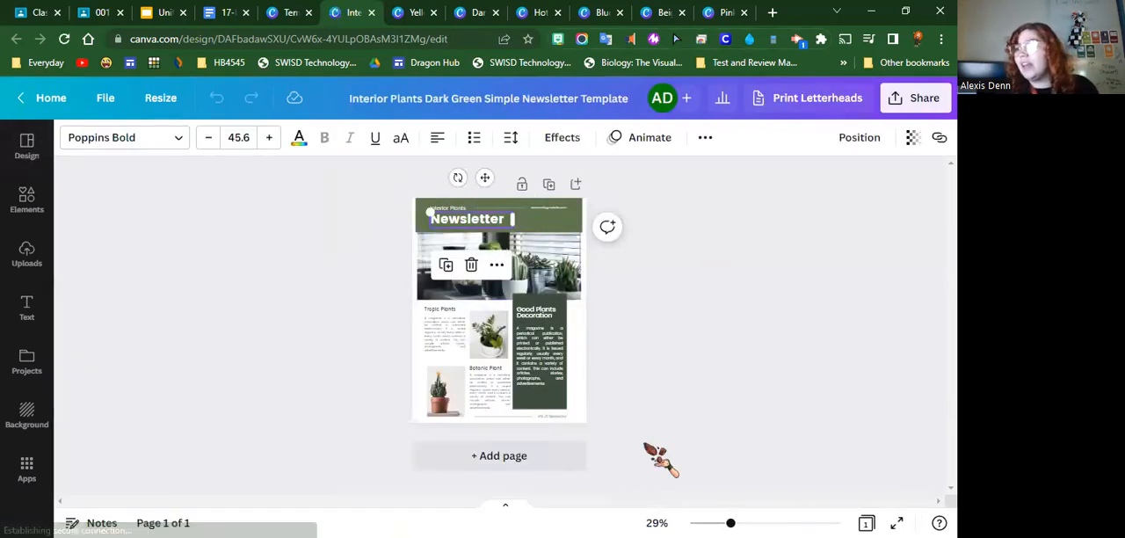
left_click_drag(733, 503, 761, 512)
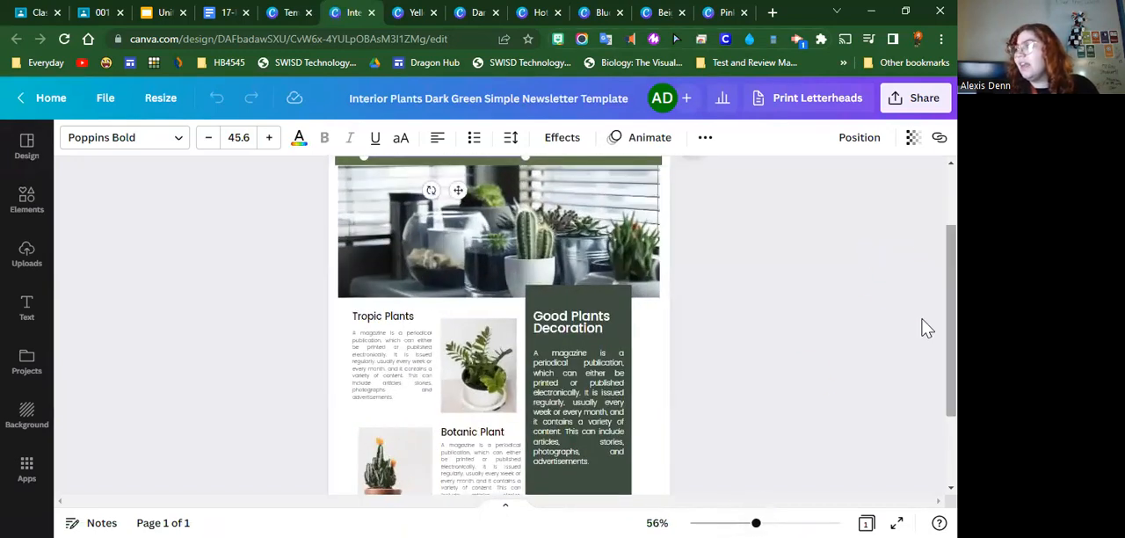
scroll(924, 281, "up", 2)
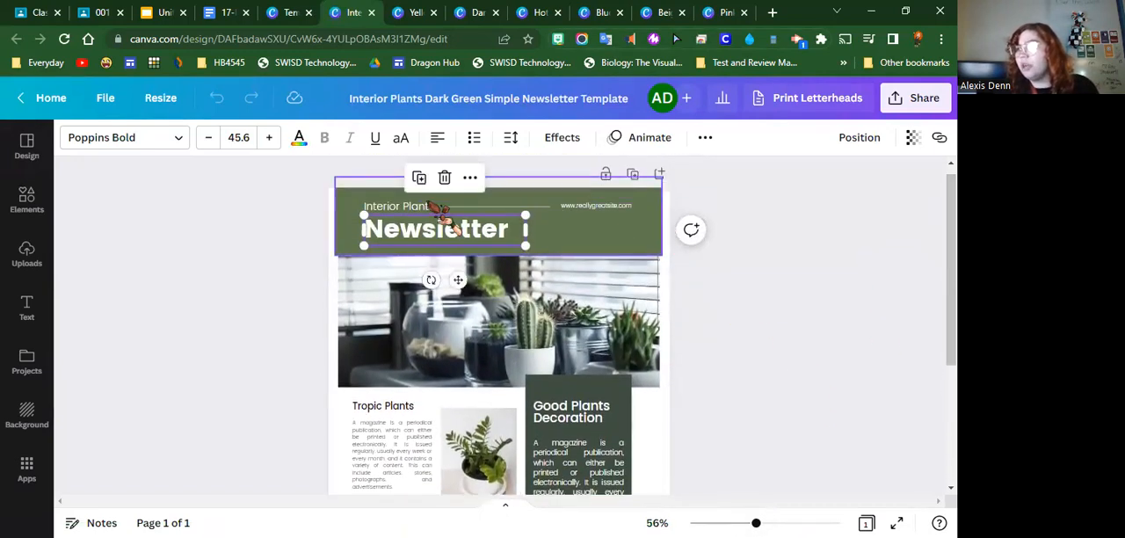
double_click(429, 230)
left_click(400, 208)
double_click(400, 207)
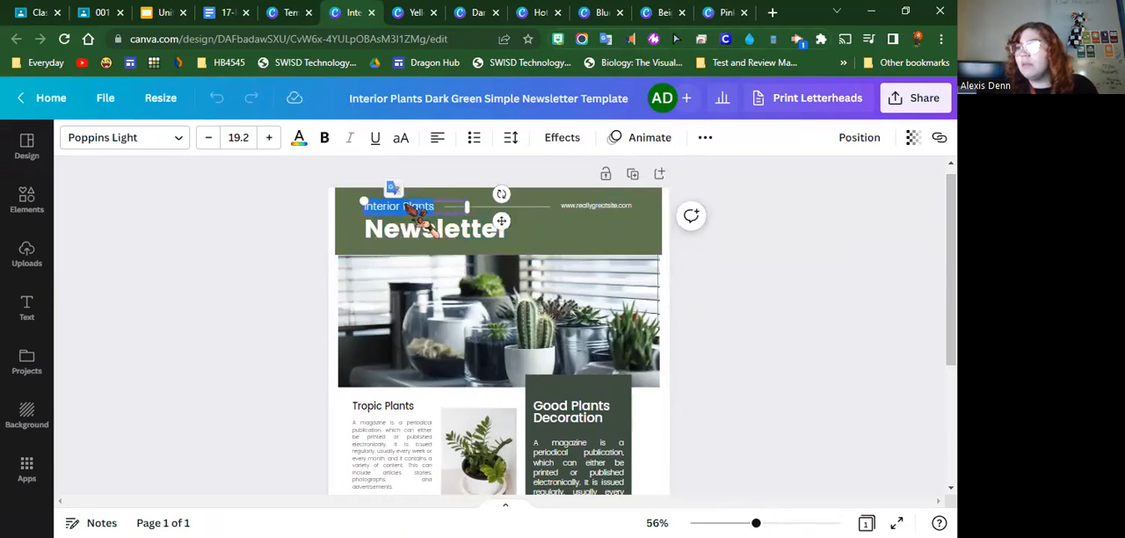
type("Honors Biology")
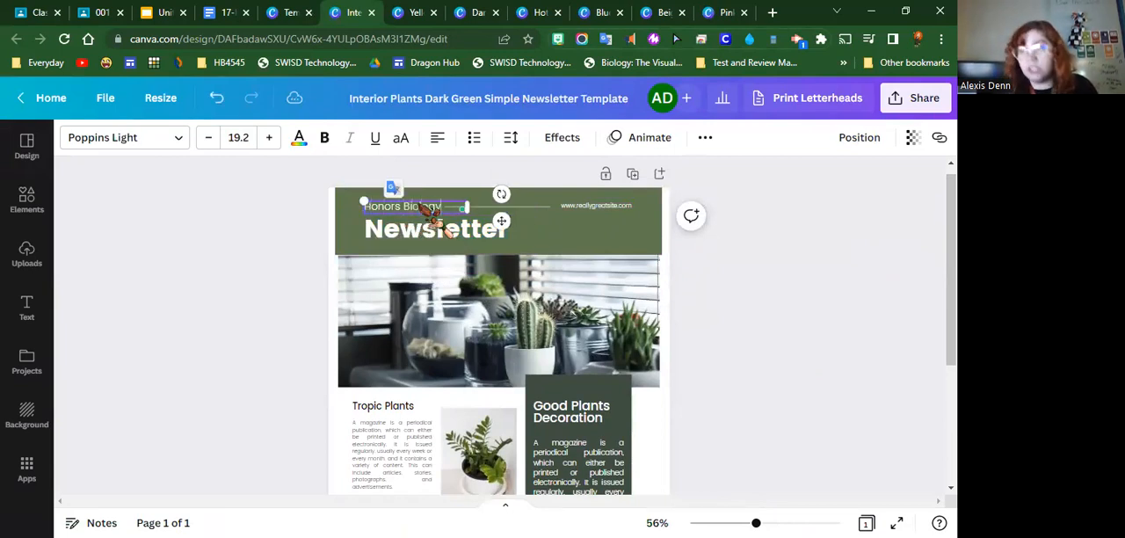
left_click(615, 220)
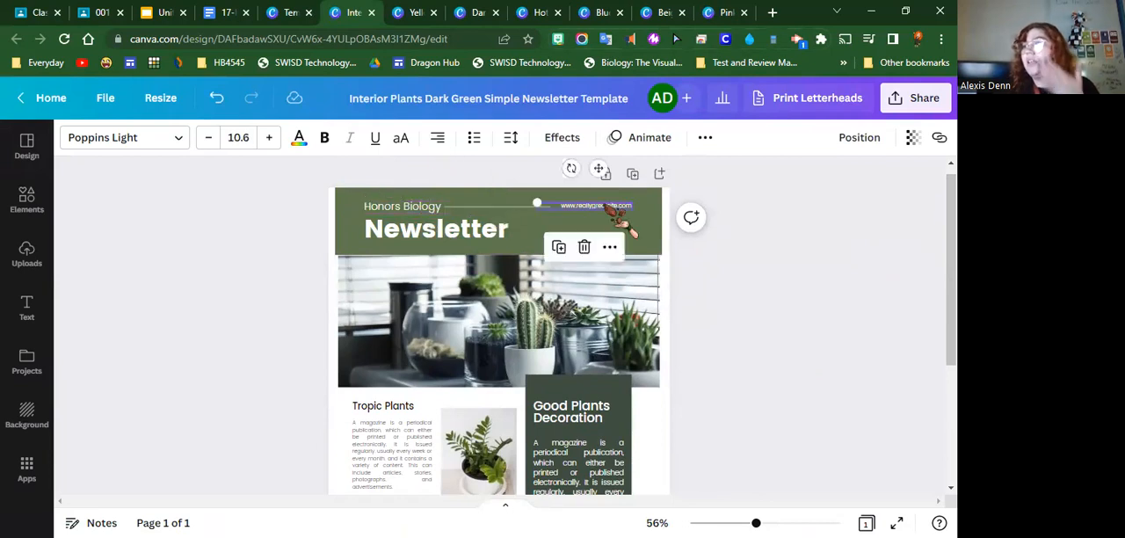
left_click(584, 247)
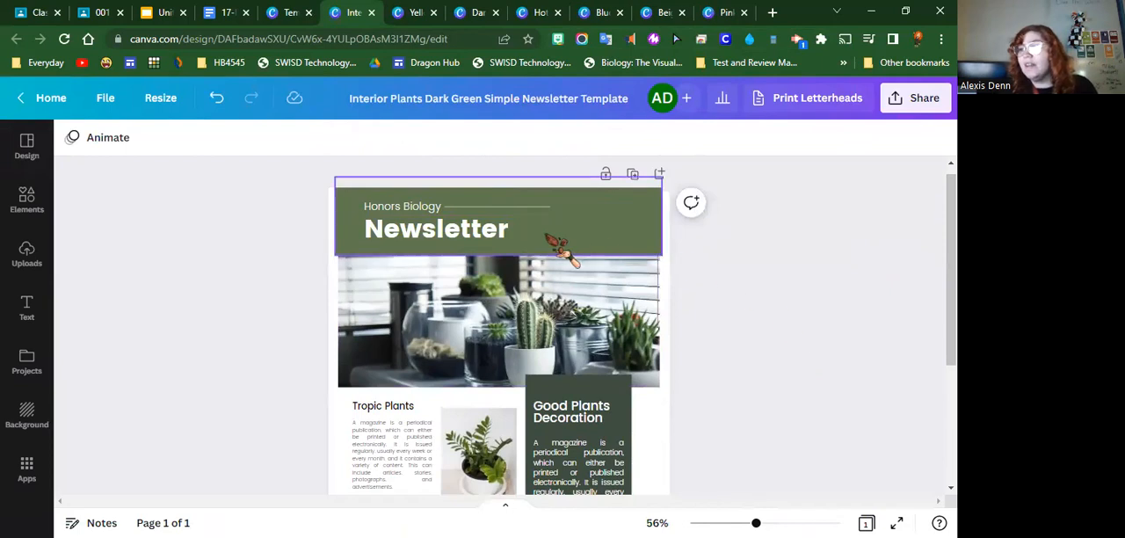
Replace the "Good Plants Decoration" heading in the dark green box with "Ecology and Human Impacts"
scroll(540, 404, "down", 2)
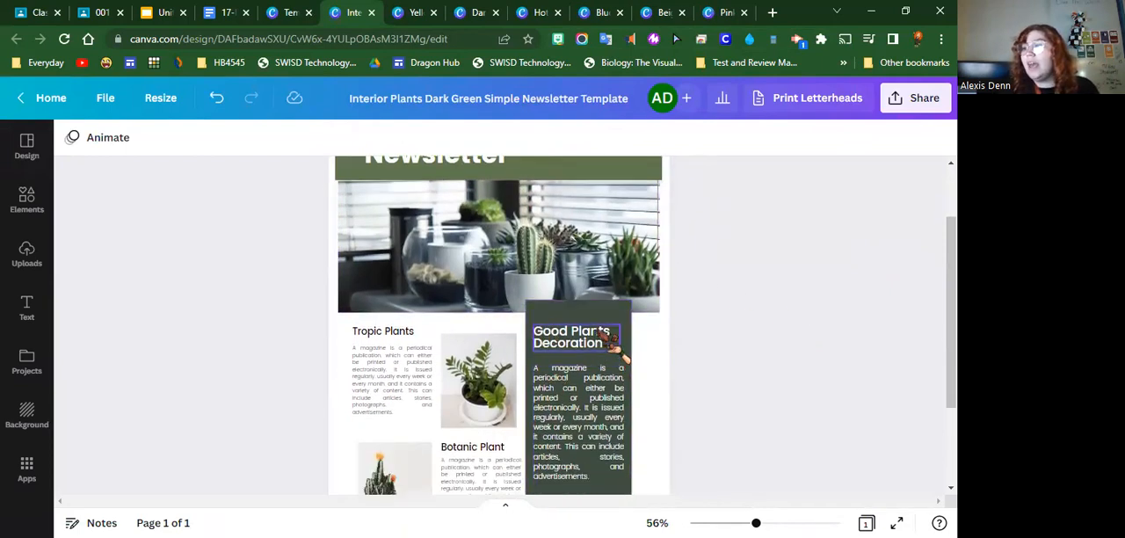
left_click(603, 339)
left_click(615, 356)
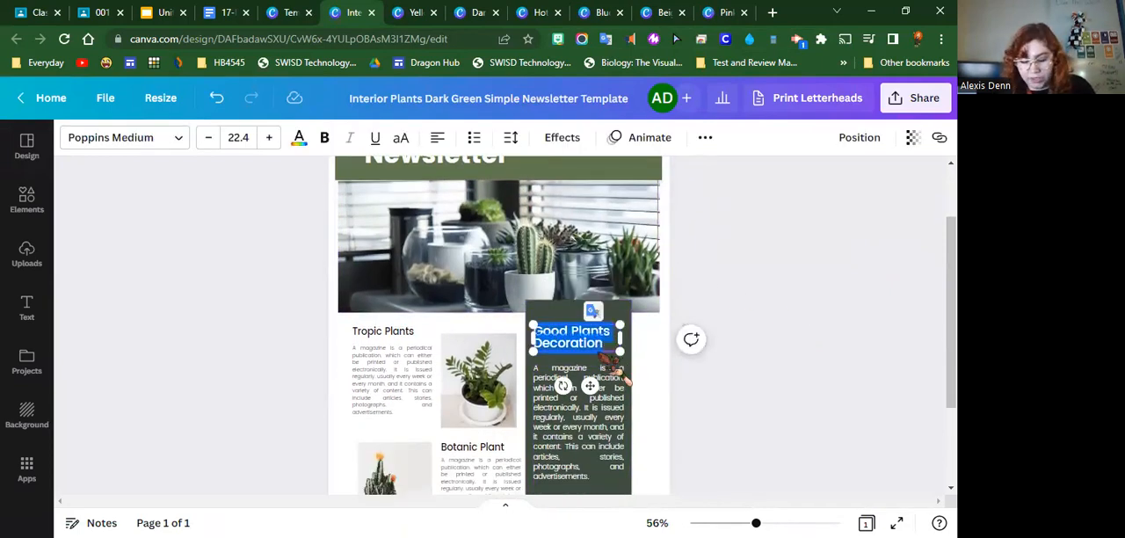
type("Eco")
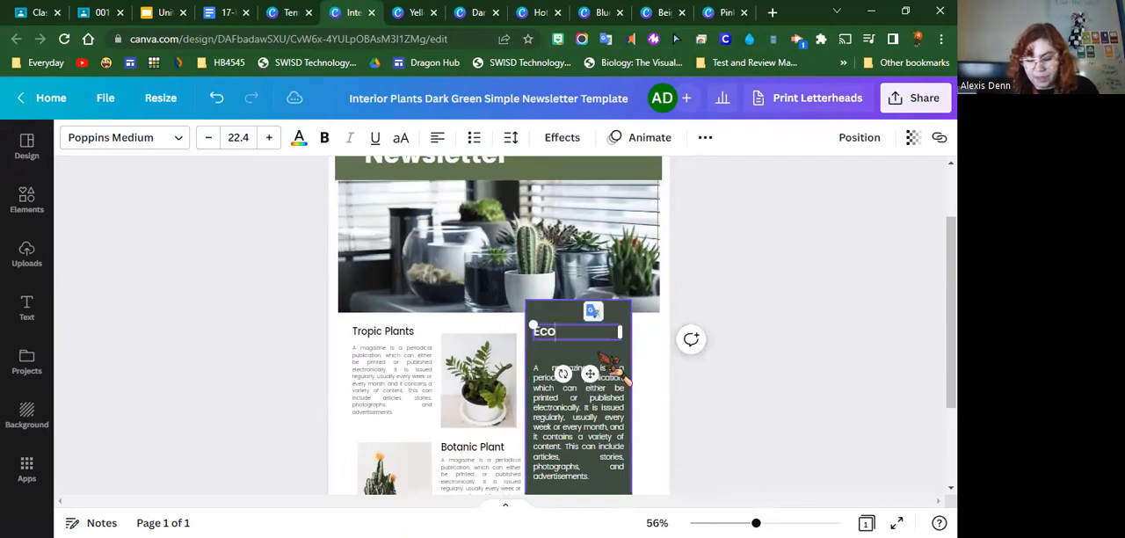
type("logy and ")
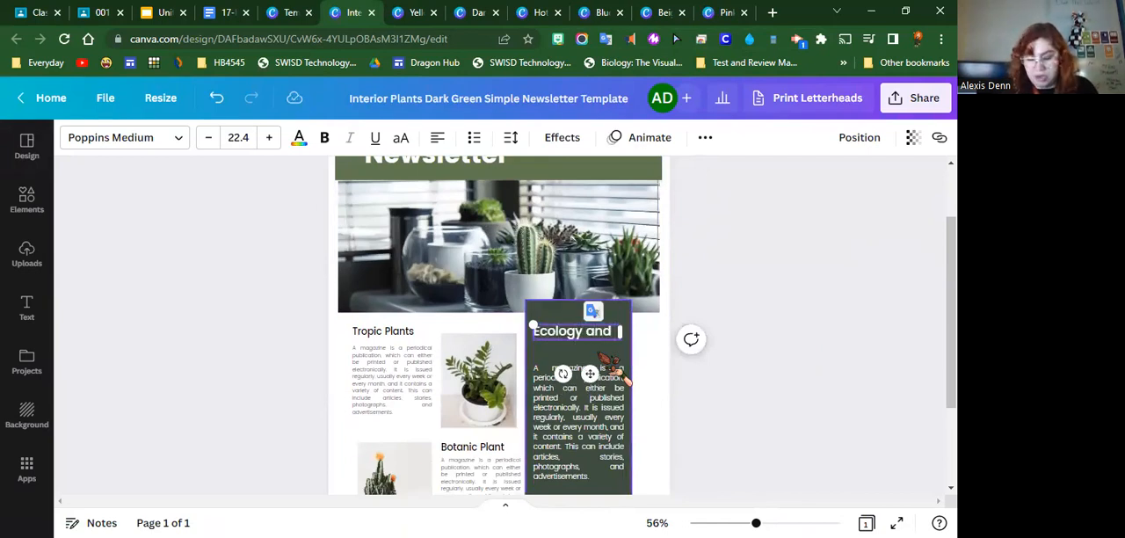
type("Human")
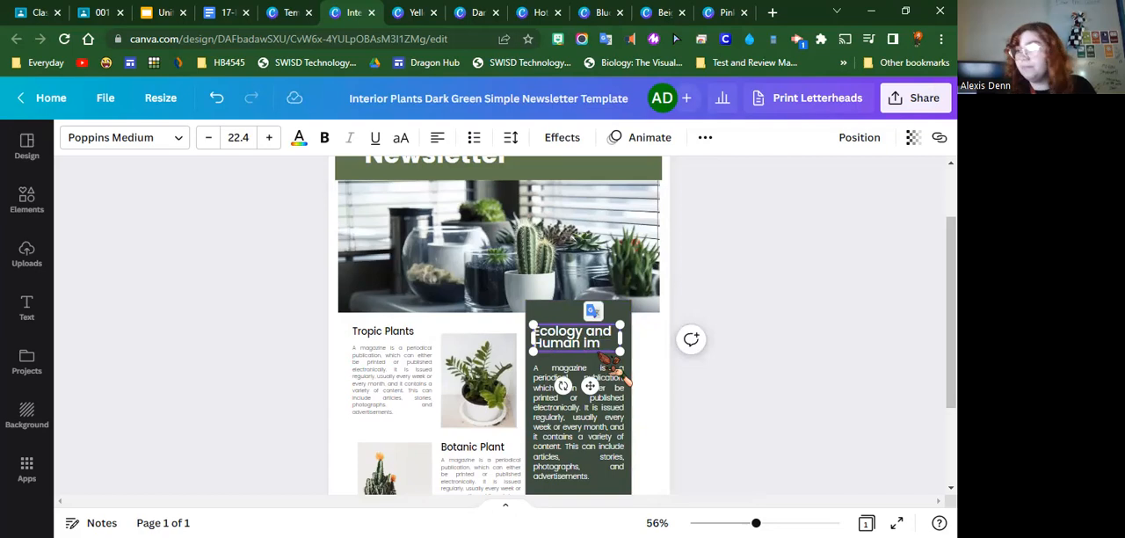
type(" Imp")
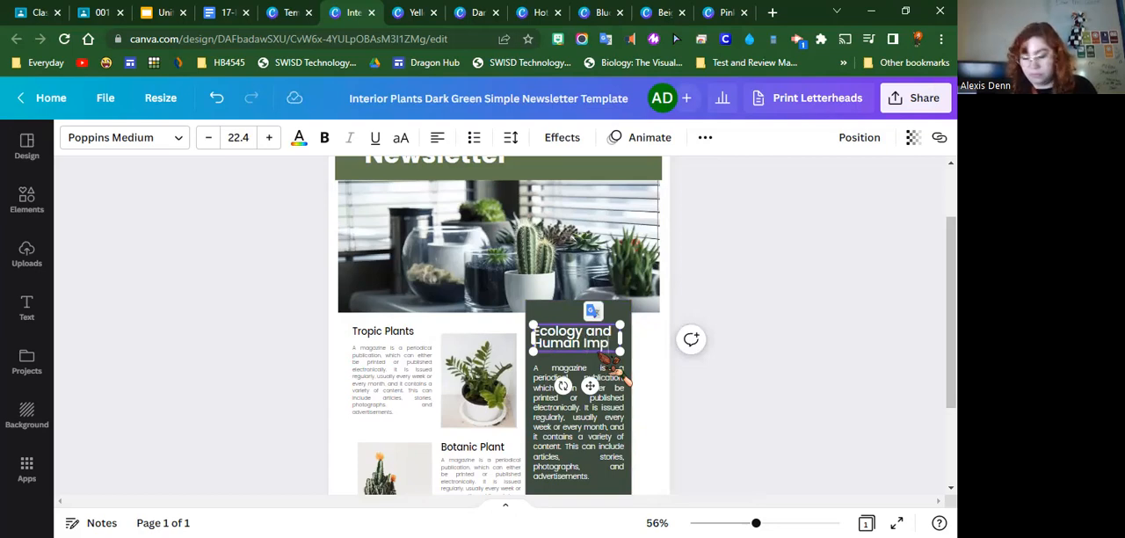
type("acts")
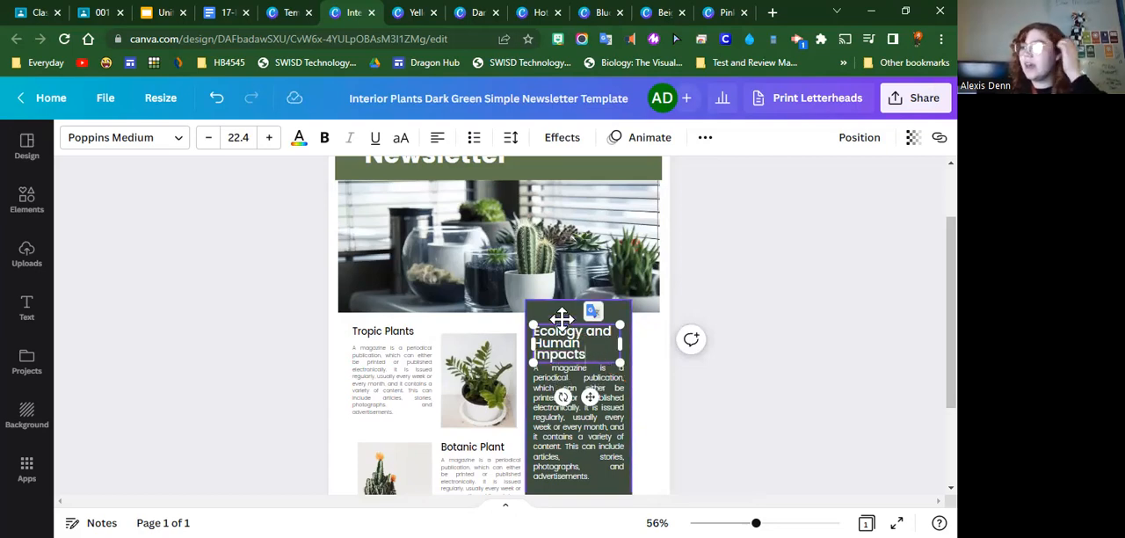
Enlarge the "Ecology and Human Impacts" heading to font size 23.4 and move it up, clear of the paragraph below
left_click_drag(560, 327, 580, 340)
left_click(613, 323)
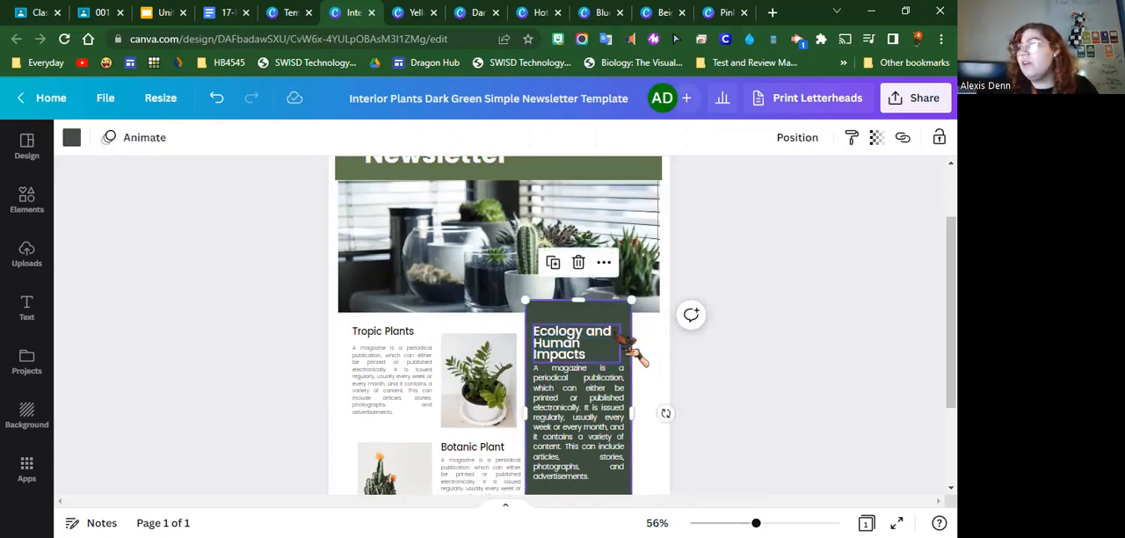
left_click_drag(620, 326, 625, 322)
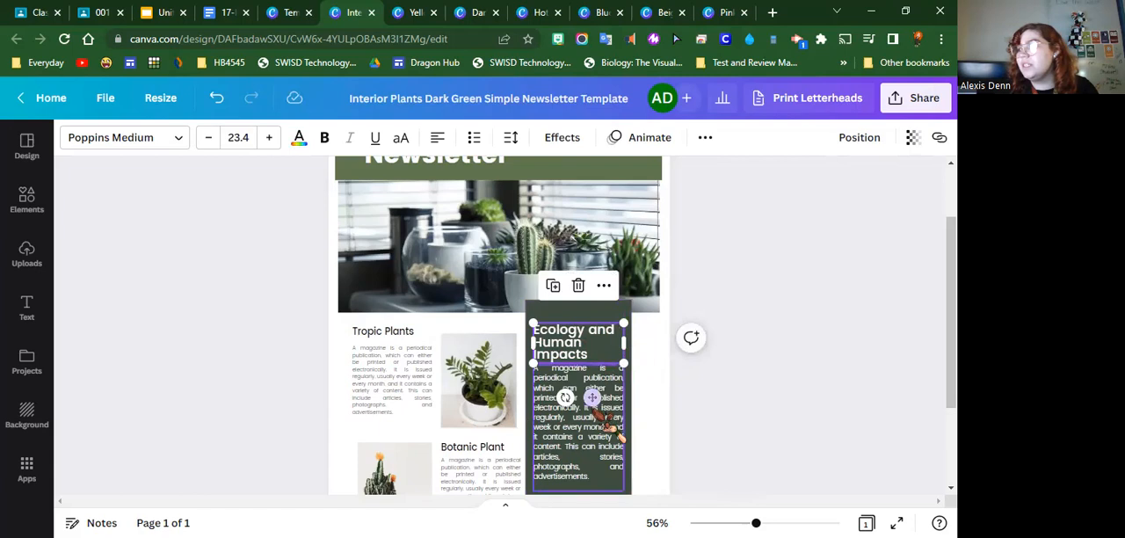
left_click_drag(592, 397, 593, 383)
Replace the paragraph in the dark green box with the letters H, I, P, P, C, O, one per line
left_click(582, 420)
left_click(583, 422)
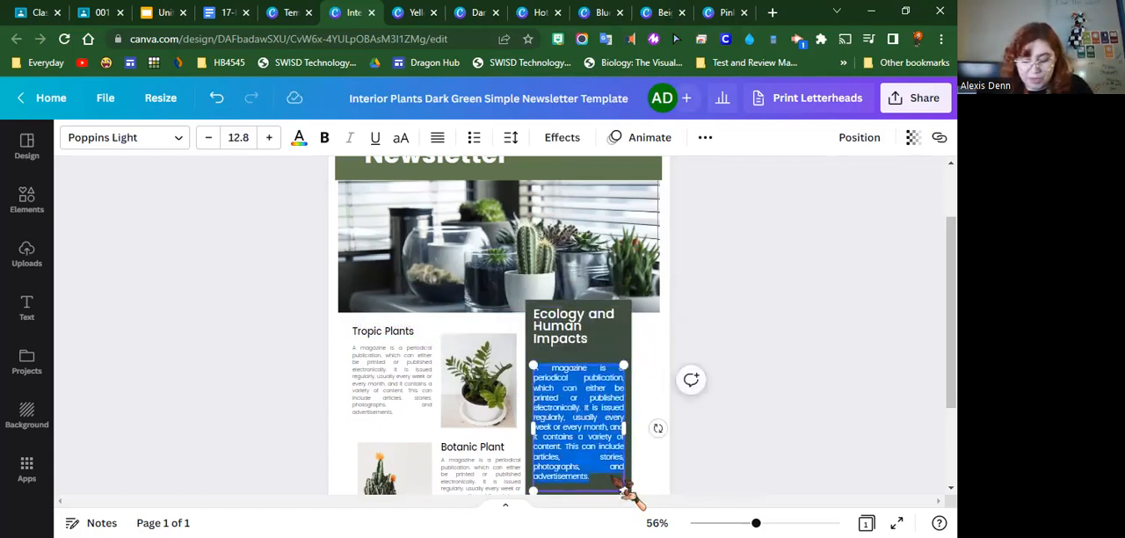
key("BackSpace")
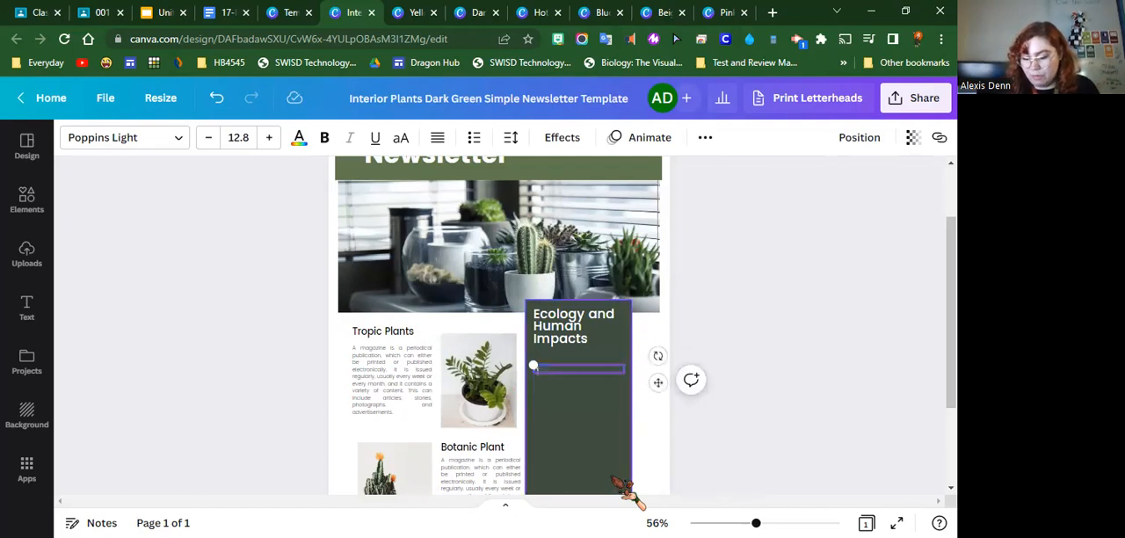
key("Return")
key("BackSpace")
key("BackSpace")
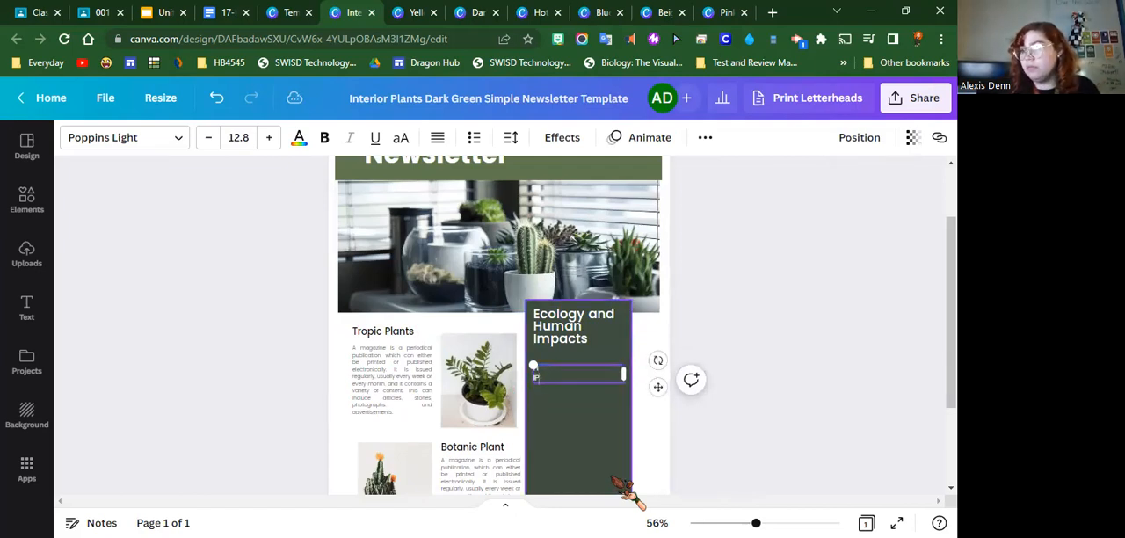
key("Return")
key("Return")
key("Return")
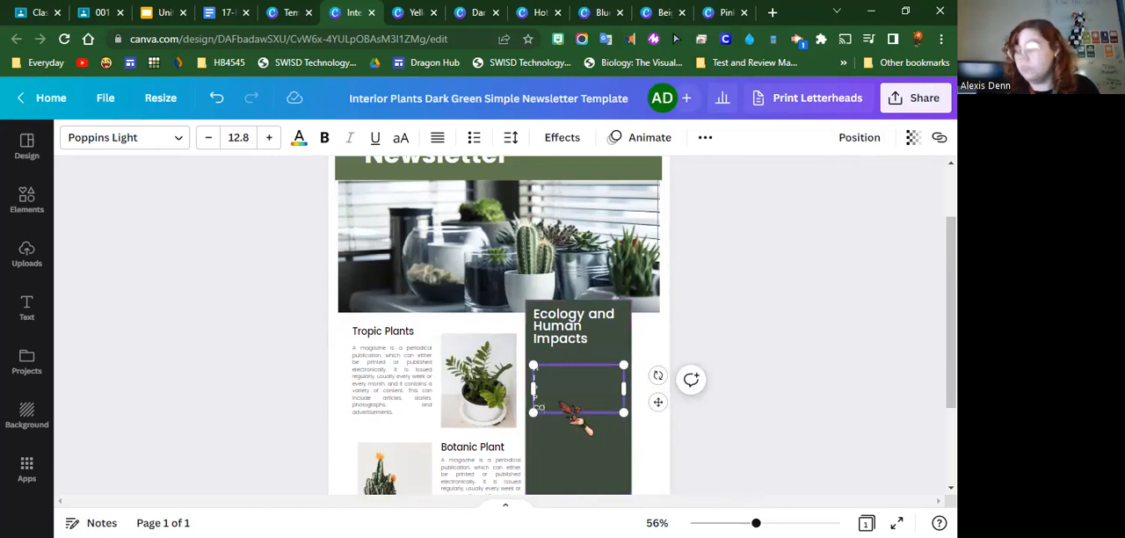
key("Return")
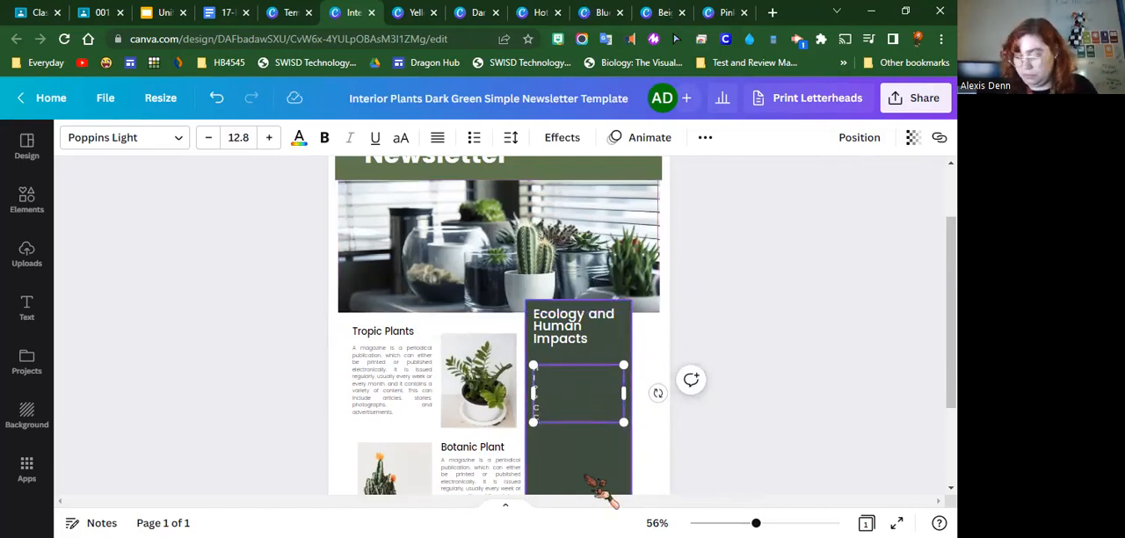
key("Return")
key("BackSpace")
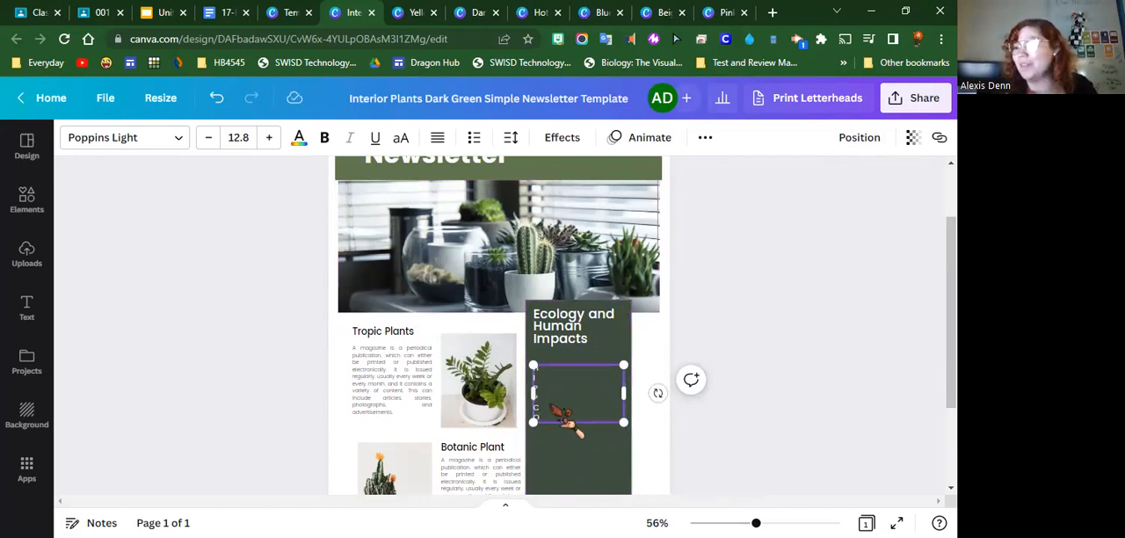
Increase the font size of the stacked HIPPCO letters to 24.8
left_click_drag(543, 418, 529, 363)
double_click(270, 137)
double_click(270, 137)
double_click(270, 137)
double_click(269, 137)
double_click(269, 137)
left_click(270, 137)
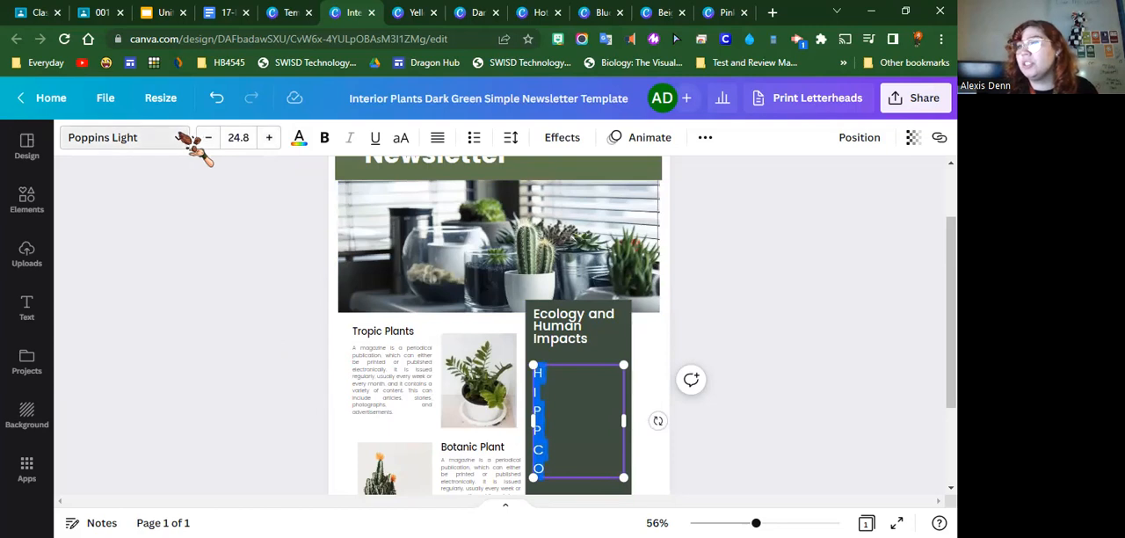
Set the font of the stacked HIPPCO letters to Poppins Bold and place the text cursor after the H
left_click(187, 140)
left_click(162, 227)
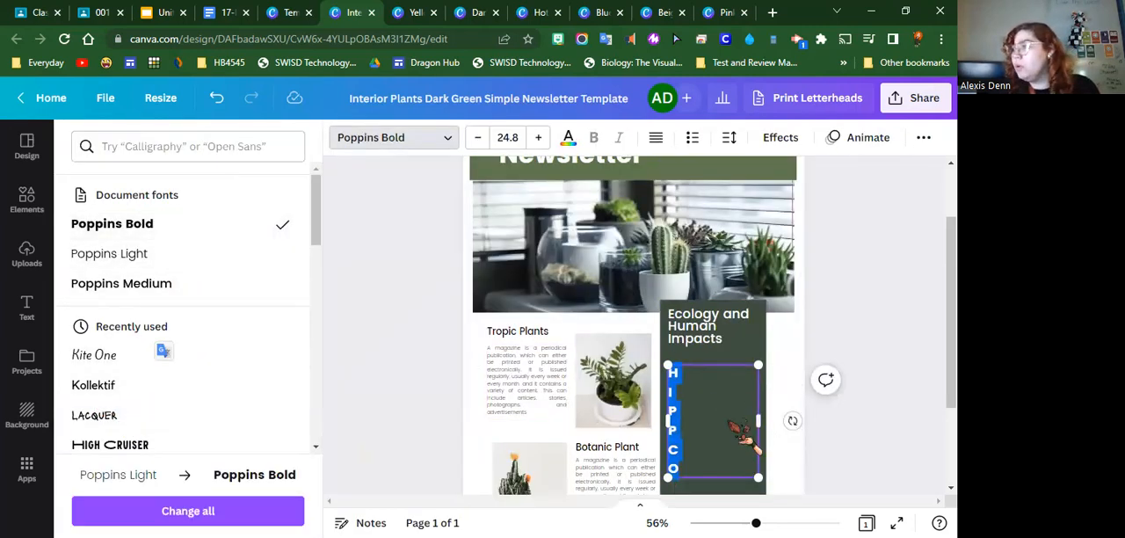
left_click(729, 421)
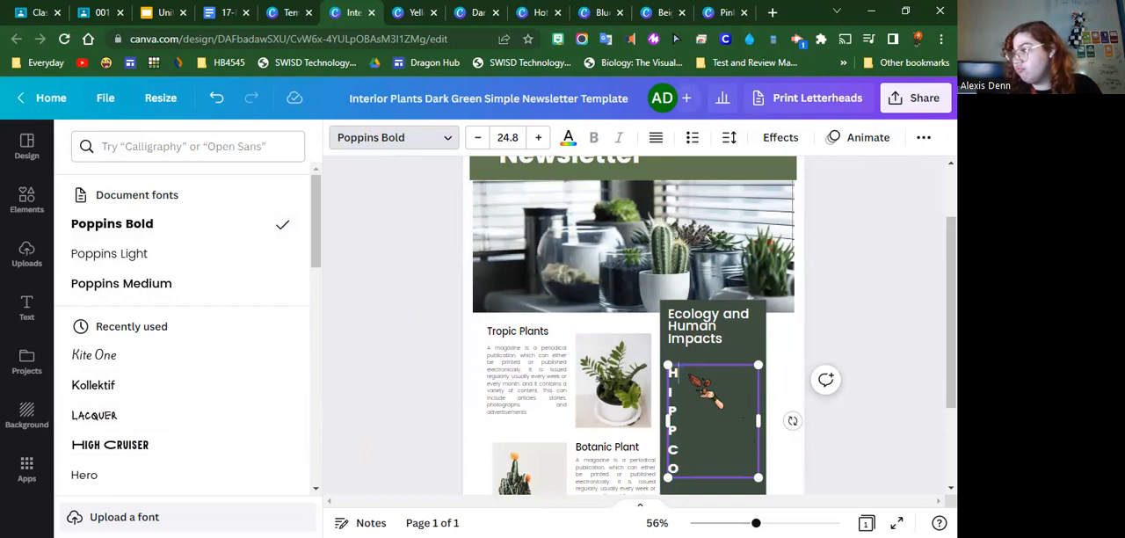
Expand the H in the dark green box to HABITAT LOSS and reduce its font size until it fits on one line
type("ABITAT")
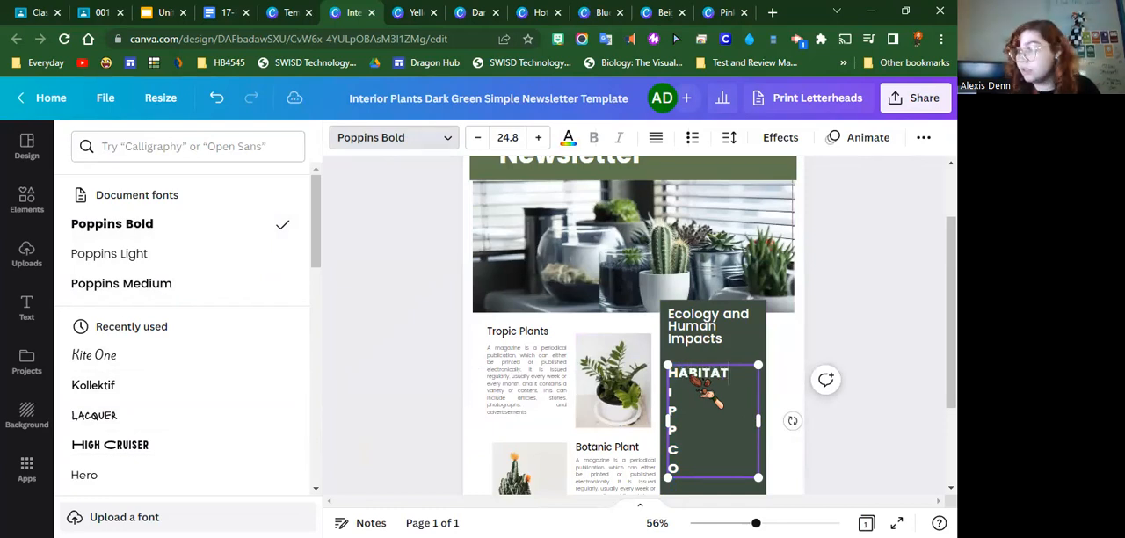
type(" LOSS")
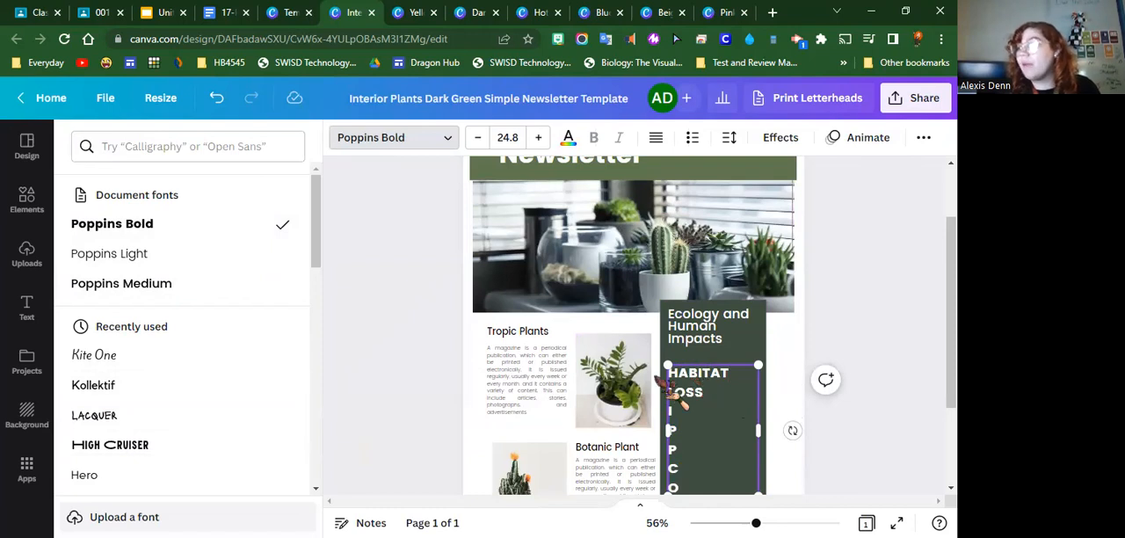
left_click_drag(668, 371, 260, 99)
left_click(477, 138)
left_click(478, 138)
left_click(477, 138)
left_click(477, 138)
left_click(477, 138)
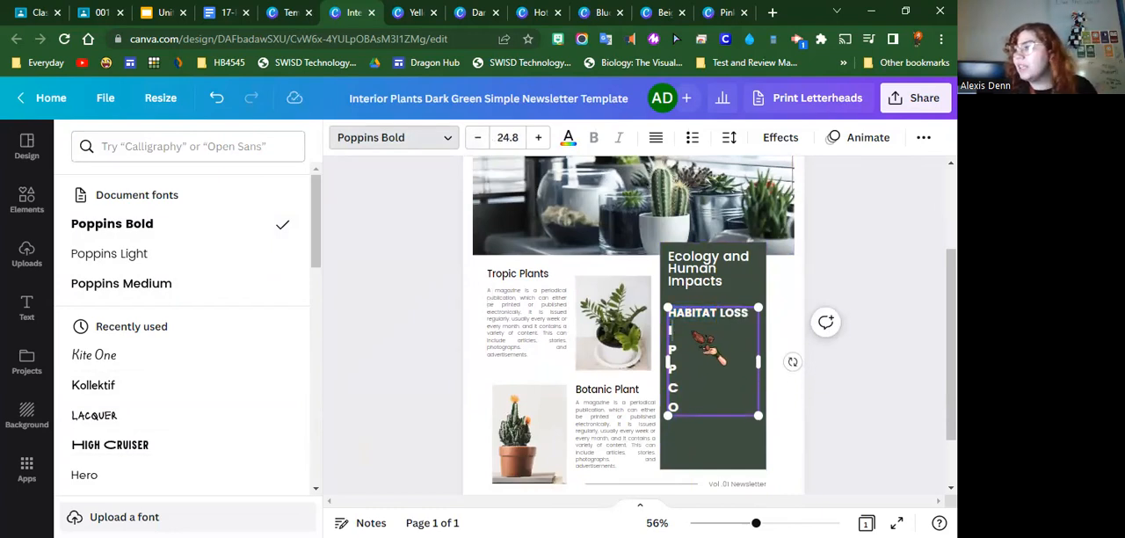
Expand the I and both P letters of the list to INVASIVE SPECIES, POLLUTION and POPULATION OVERGROWTH
type("INVASIVE SPECIES")
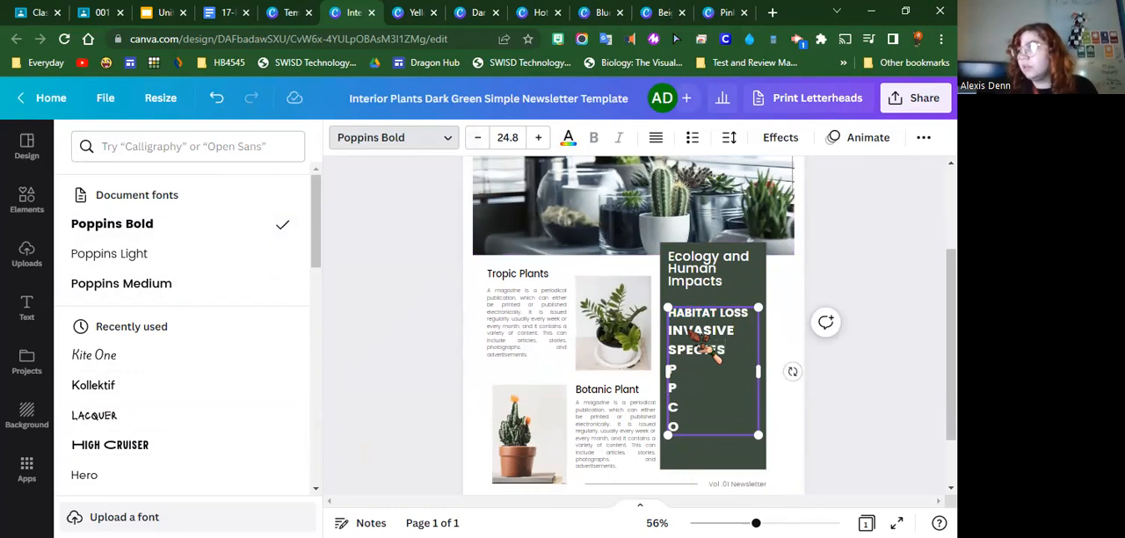
type("POLLUTION")
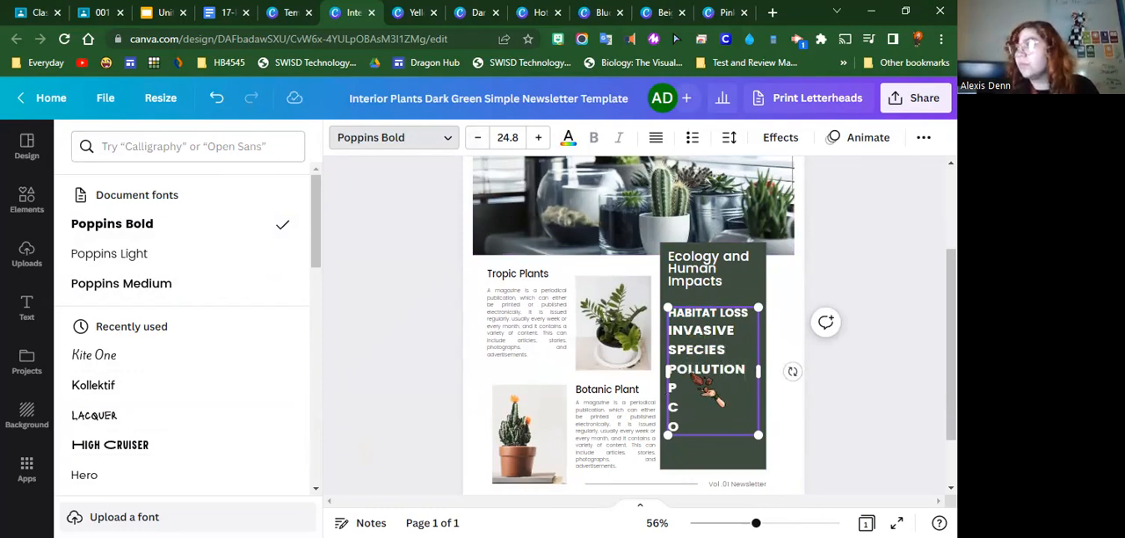
type("POPULATION")
key("Return")
type("OVER")
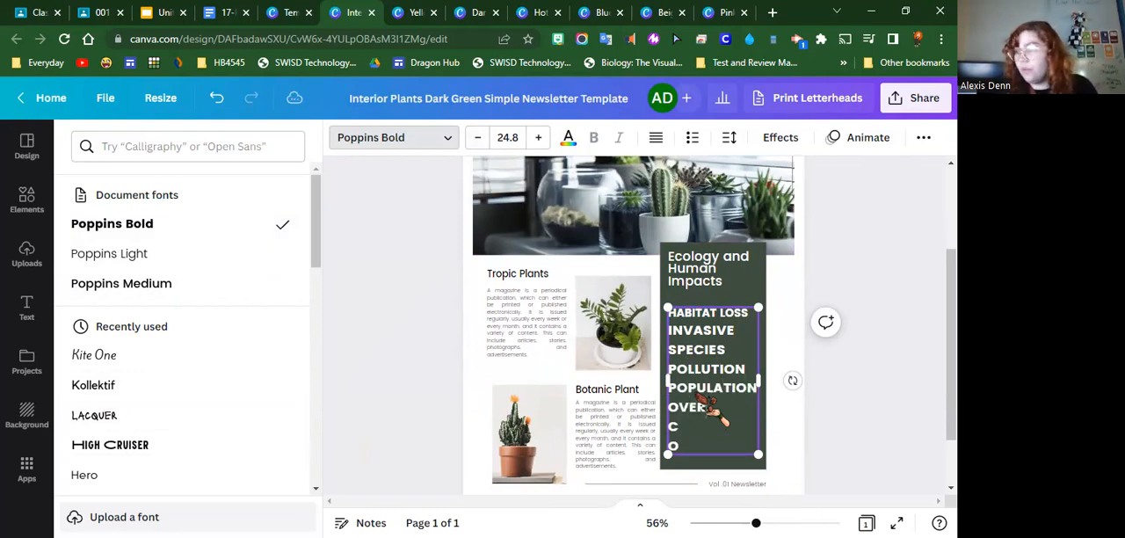
type("GROWTH")
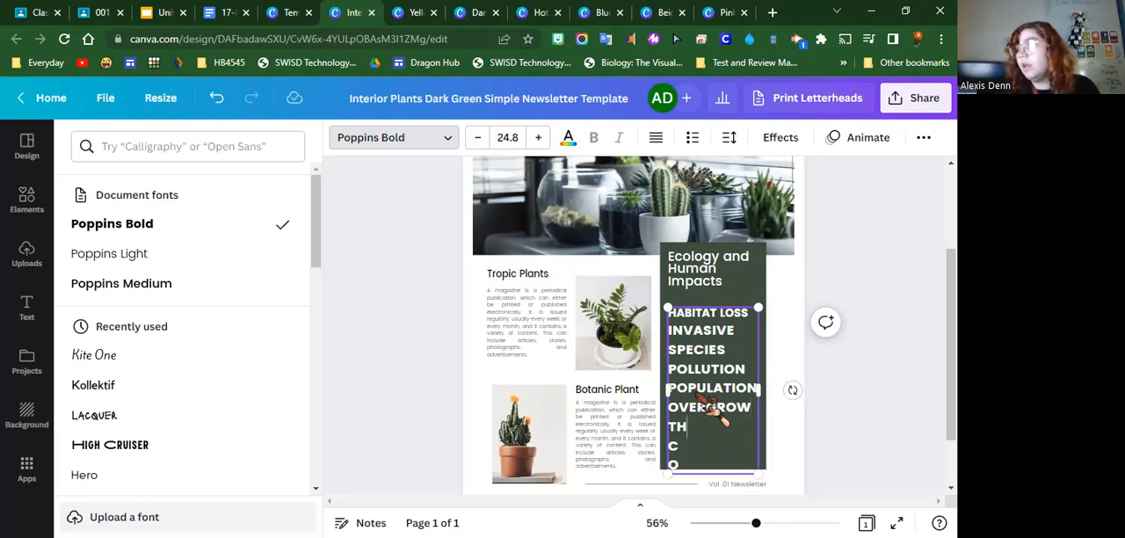
Move the HIPPCO list up against its heading and set the font of all its text to Poppins Light
left_click_drag(733, 305, 733, 283)
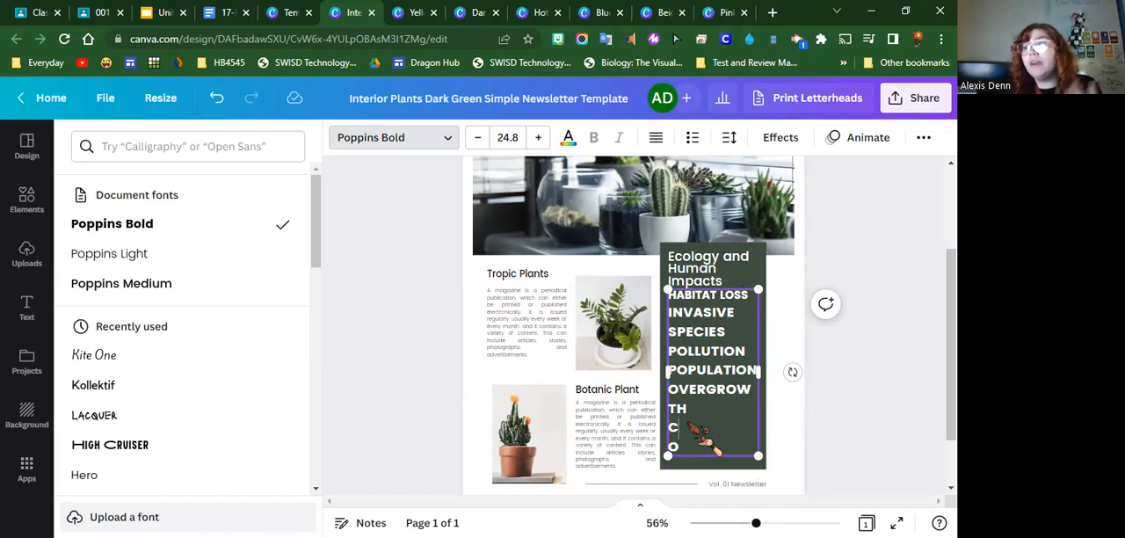
left_click(732, 293)
left_click_drag(695, 440, 657, 274)
left_click(712, 447)
left_click_drag(718, 455, 662, 288)
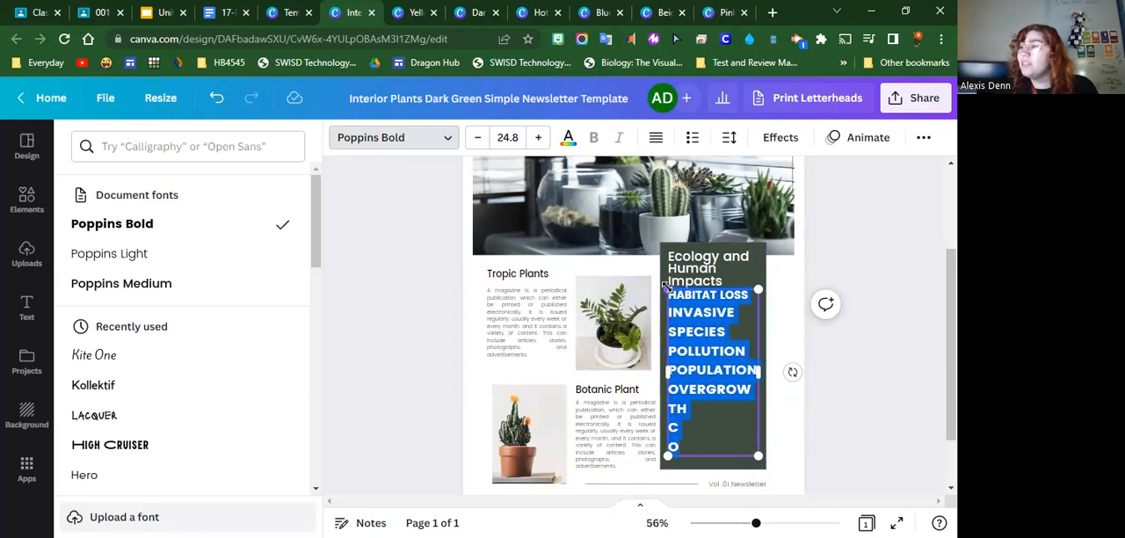
left_click(158, 257)
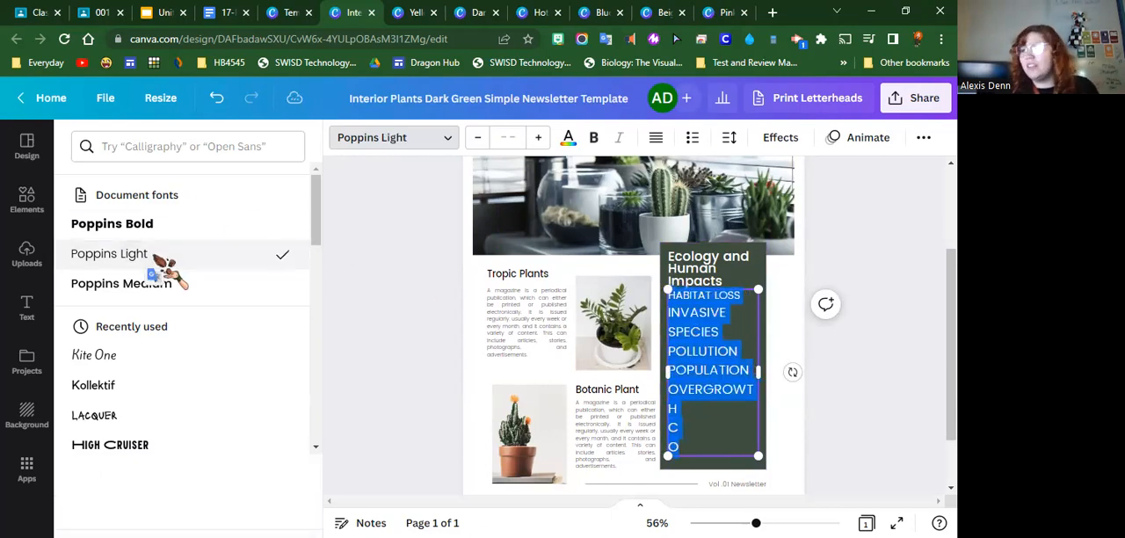
Set the font size of the whole HIPPCO list to 18 and move it down, clear of the heading
left_click(506, 139)
left_click(525, 298)
left_click(507, 138)
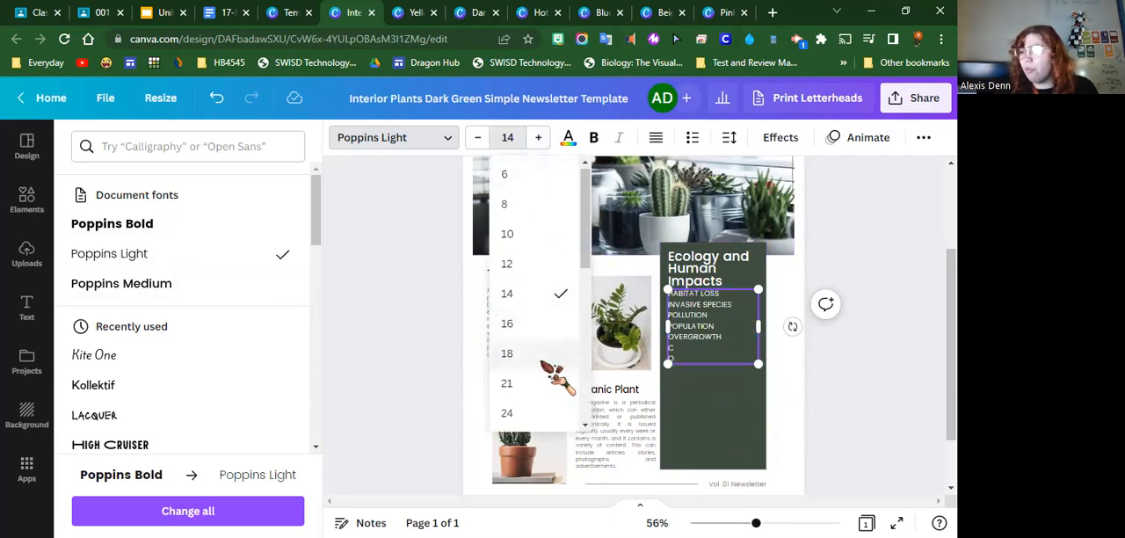
left_click(545, 360)
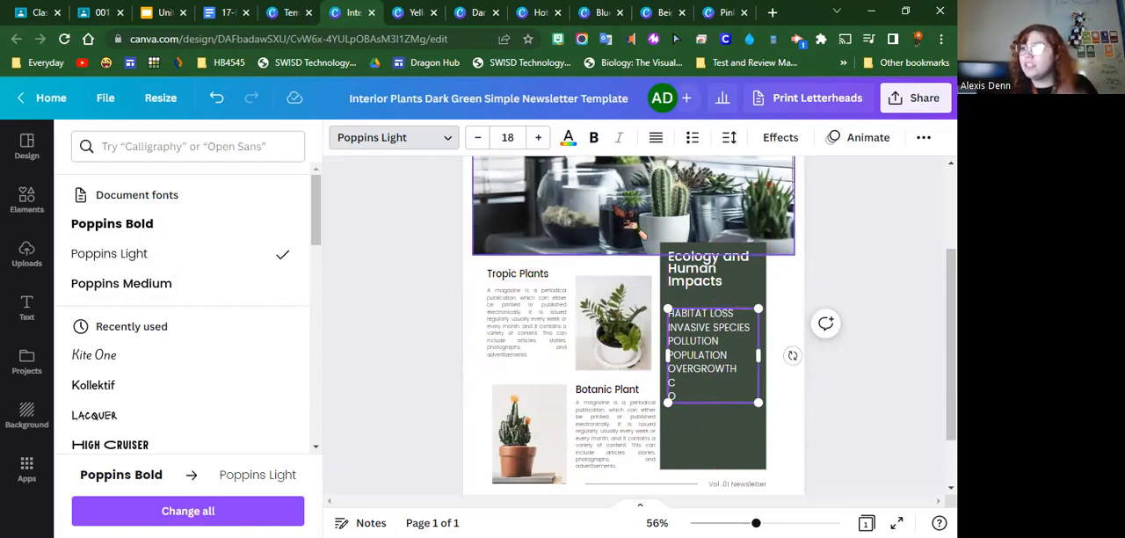
Replace the "Tropic Plants" heading with "Mini-field trip"
left_click(525, 274)
left_click(525, 276)
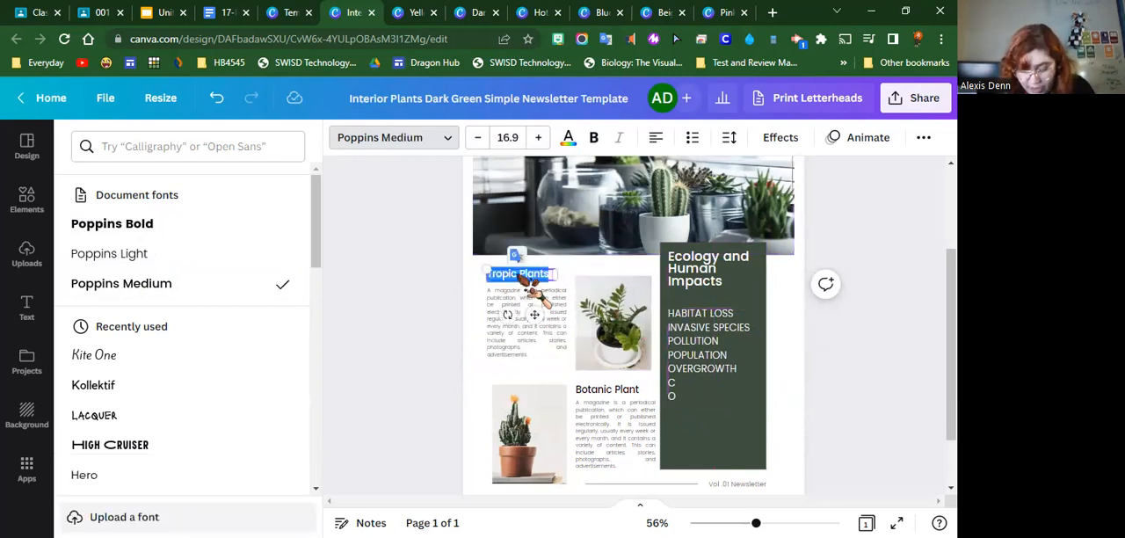
type("MIN")
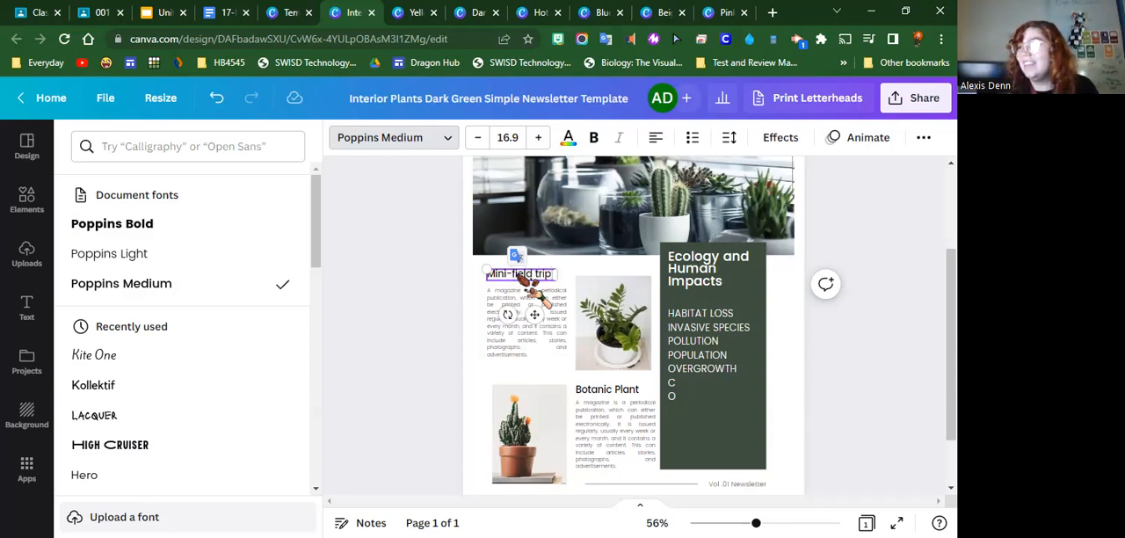
Replace the paragraph under "Mini-field trip" with "On march 3rd we will be taking a walking field trip to the river on campus", correcting its spelling
double_click(504, 304)
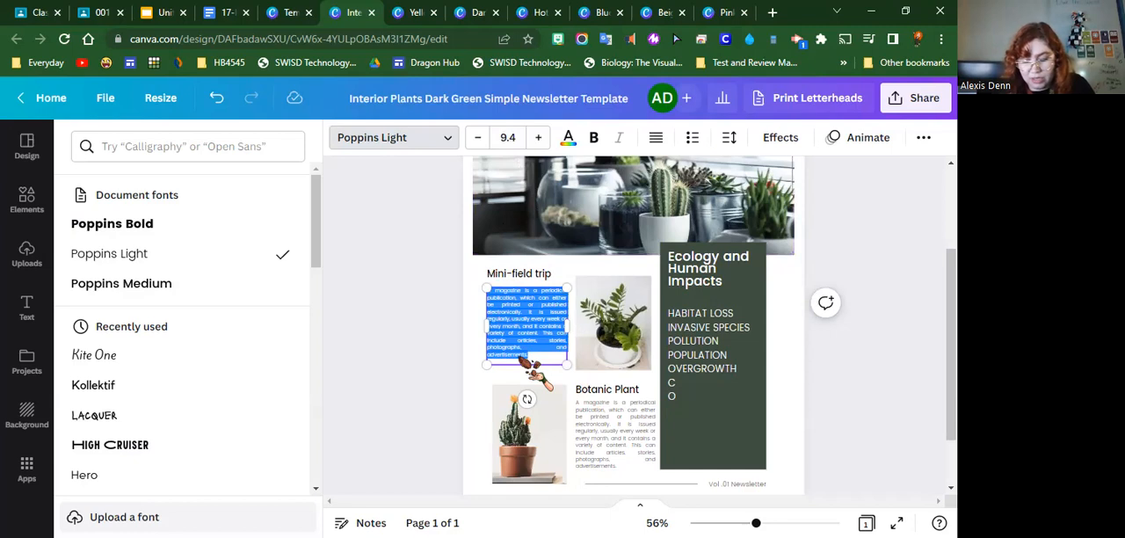
key("BackSpace")
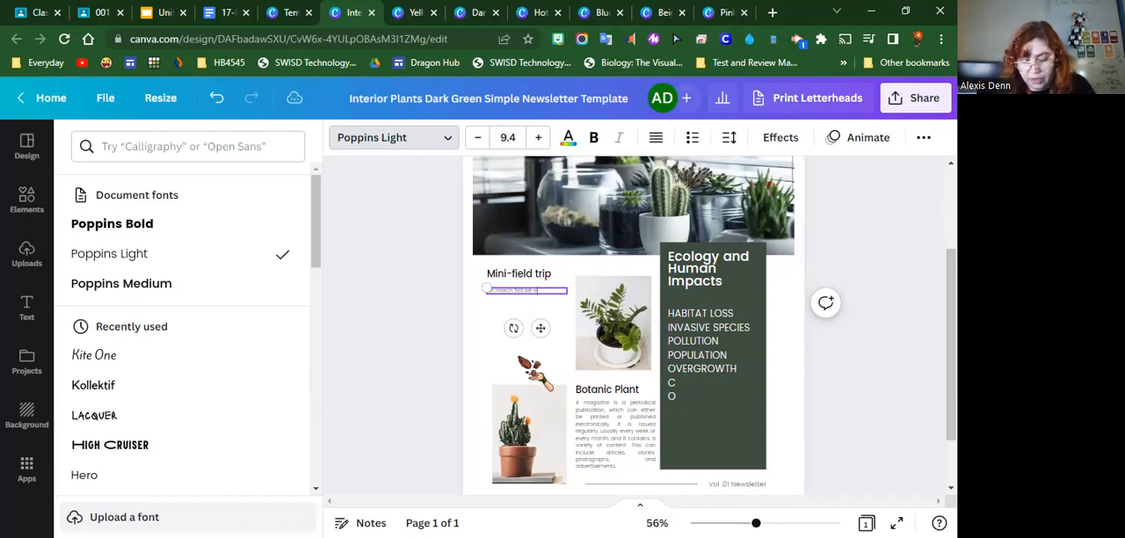
type("On march 3rd we will be taking a walking field trip")
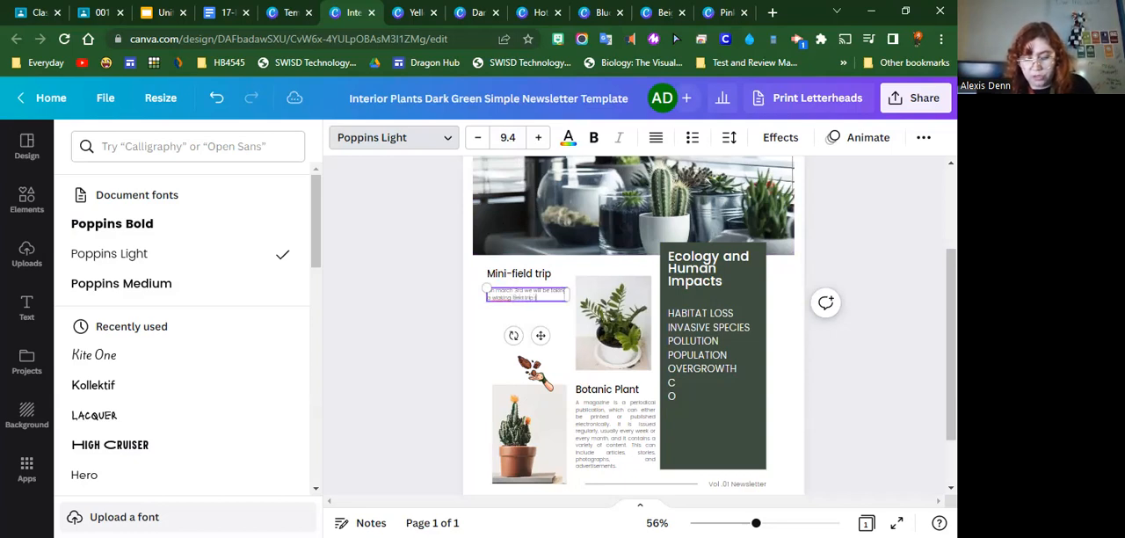
type("an")
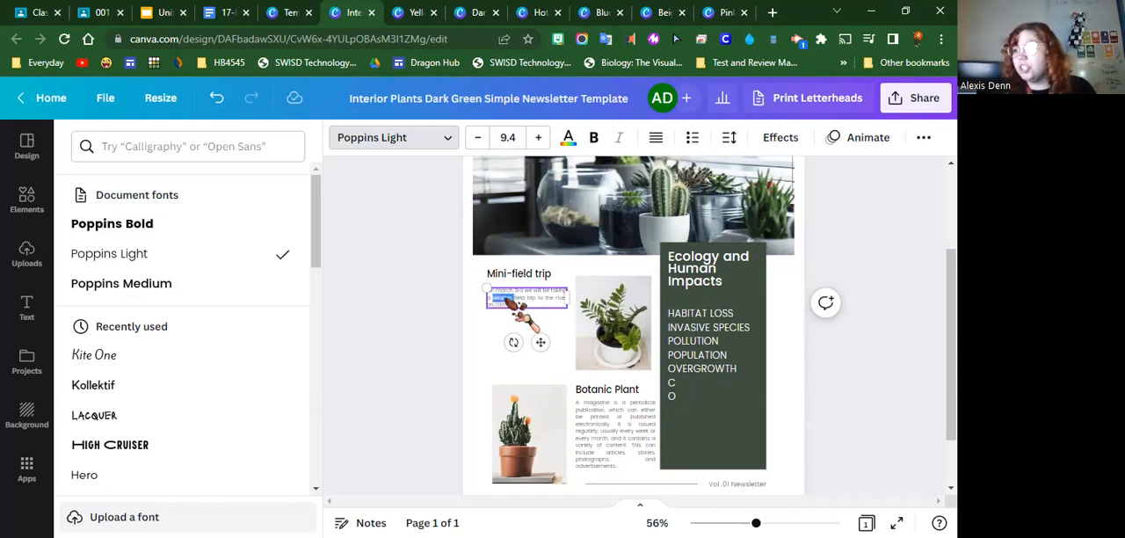
right_click(508, 299)
left_click(553, 16)
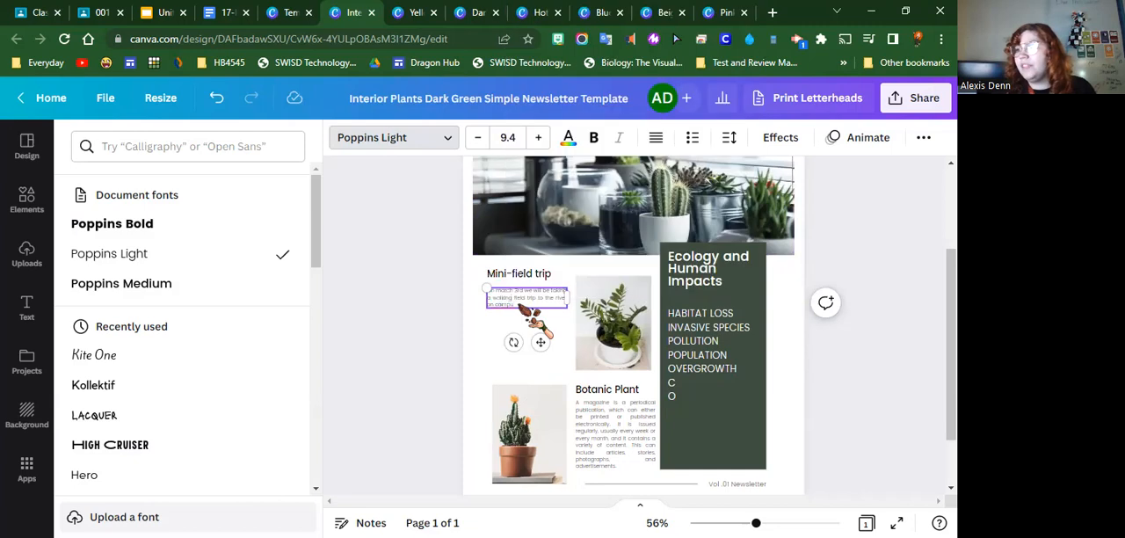
Increase the font size of the whole field trip paragraph to 17.4
double_click(519, 304)
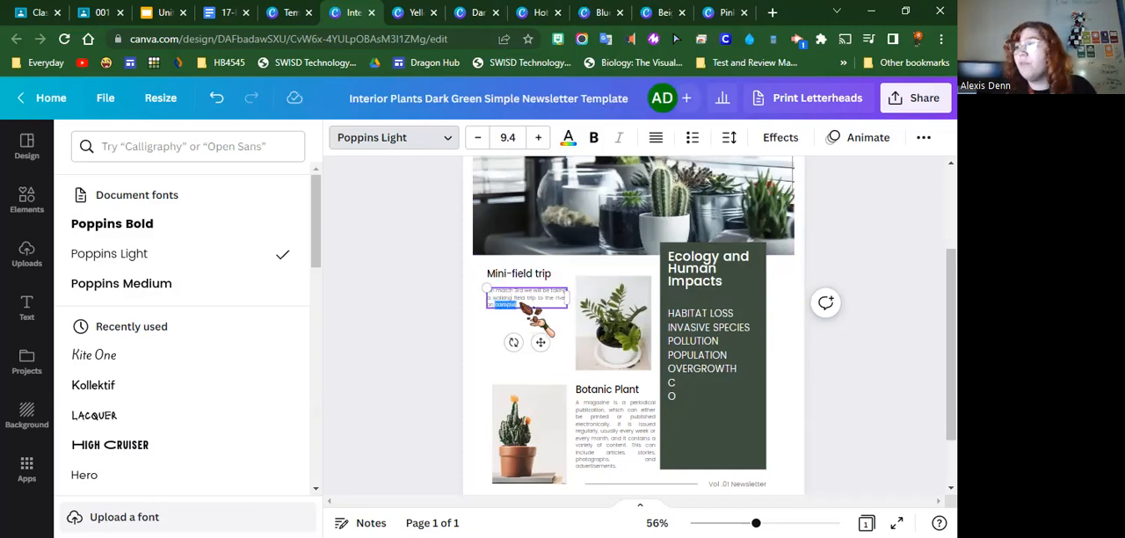
triple_click(525, 304)
left_click(538, 138)
left_click(537, 137)
left_click(538, 137)
left_click(538, 137)
left_click(538, 137)
left_click(539, 138)
left_click(539, 137)
left_click(539, 137)
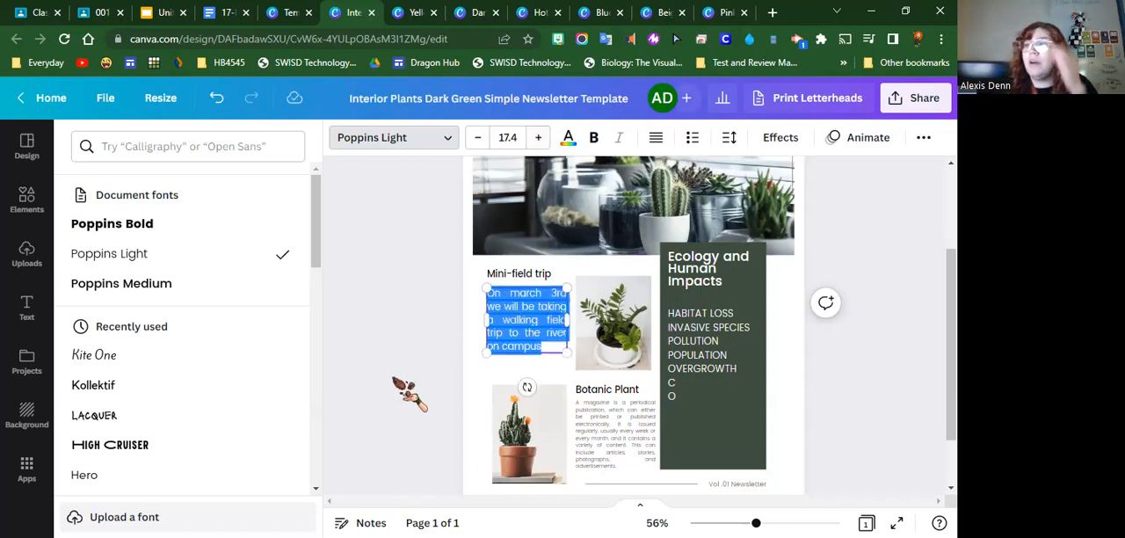
left_click(397, 382)
Delete the potted plants image from the banner below the newsletter title, keeping its grid
scroll(514, 249, "up", 3)
left_click(525, 306)
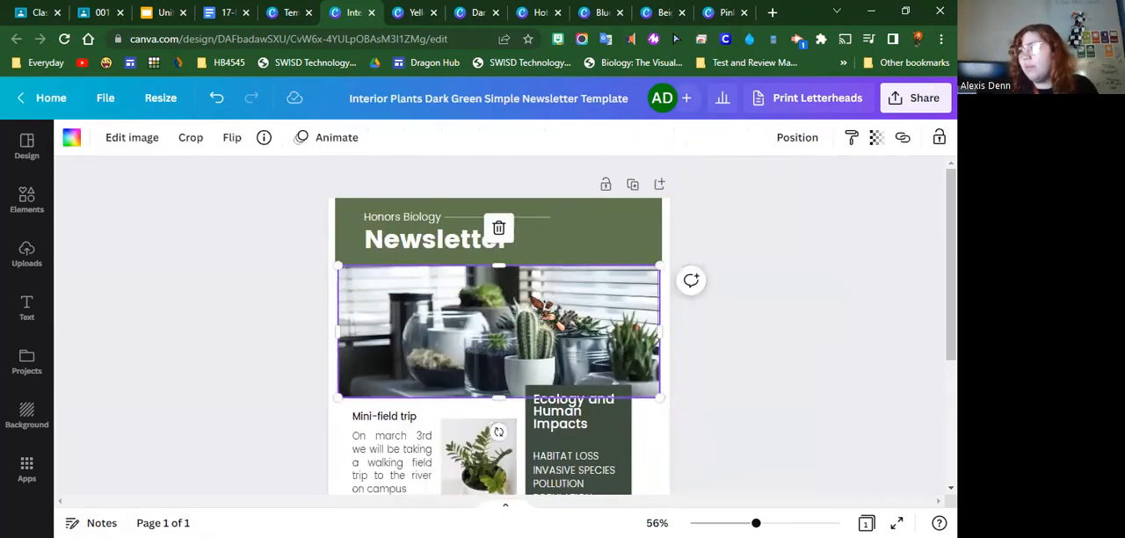
left_click(495, 230)
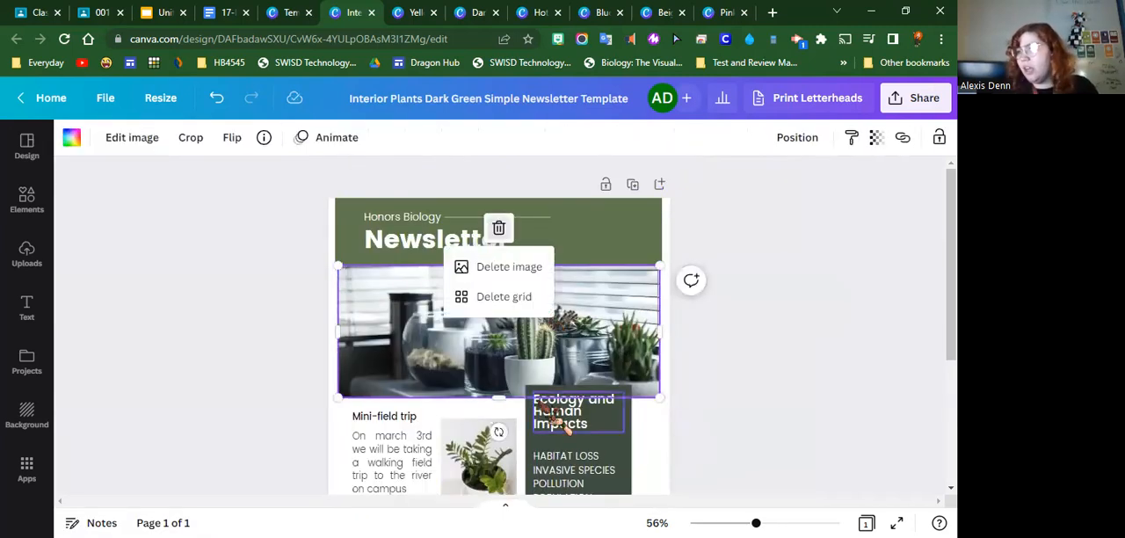
left_click(525, 265)
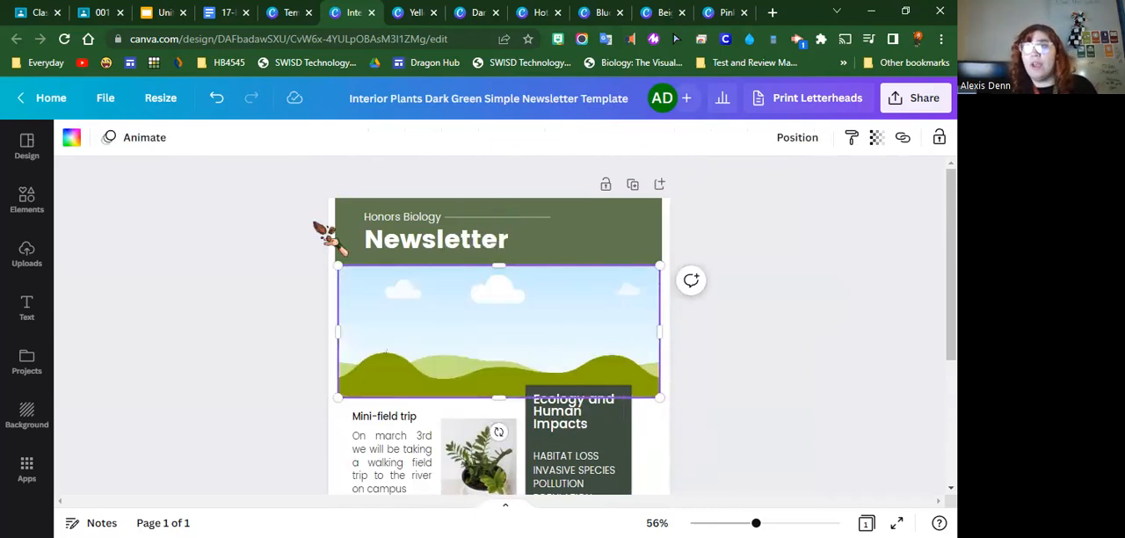
Search the design elements for "woods"
left_click(50, 211)
scroll(290, 378, "down", 5)
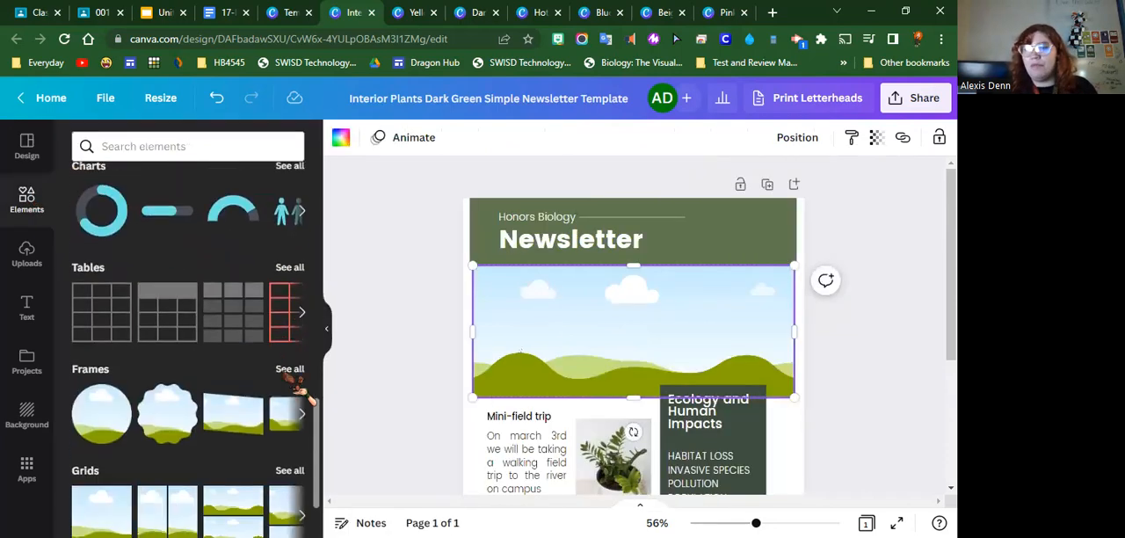
scroll(298, 386, "down", 1)
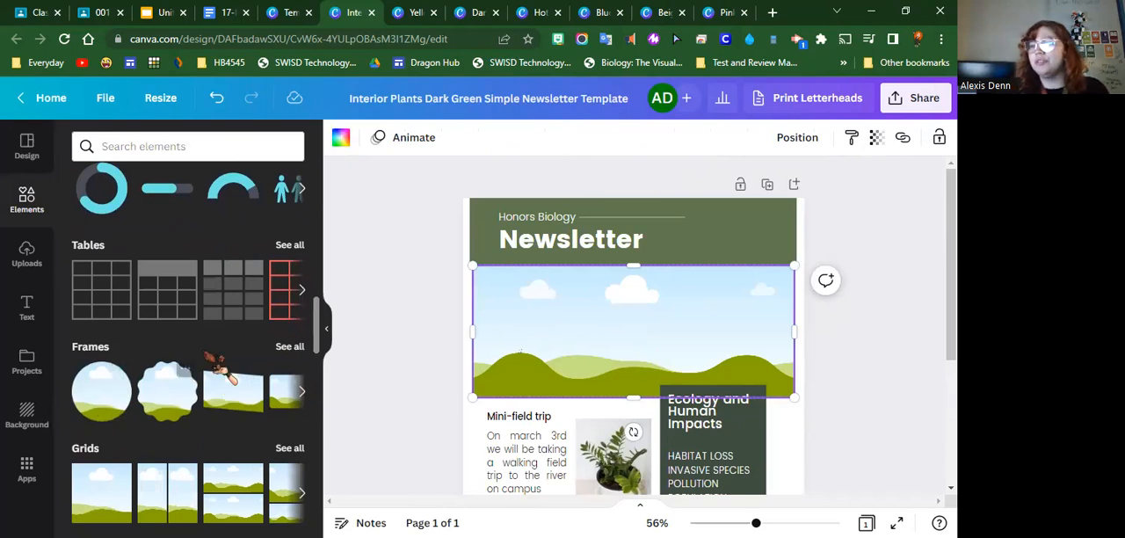
scroll(211, 369, "up", 8)
left_click(221, 145)
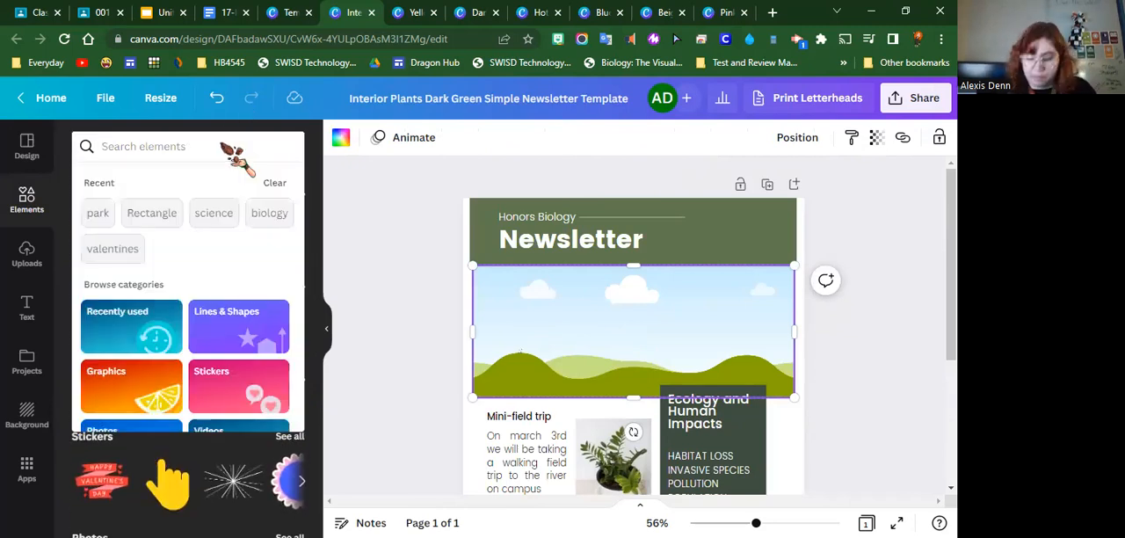
type("woods")
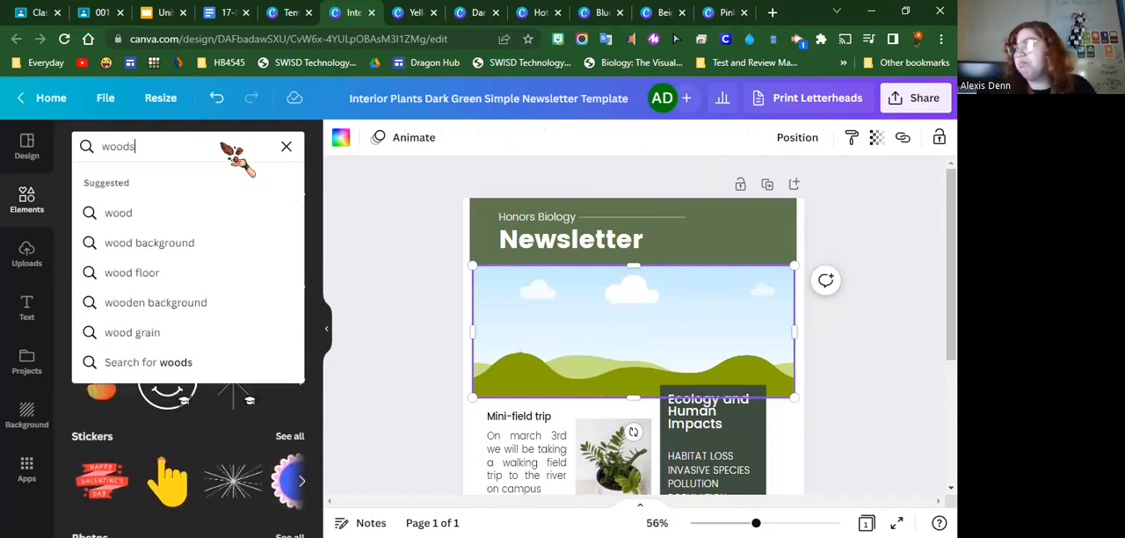
key("Return")
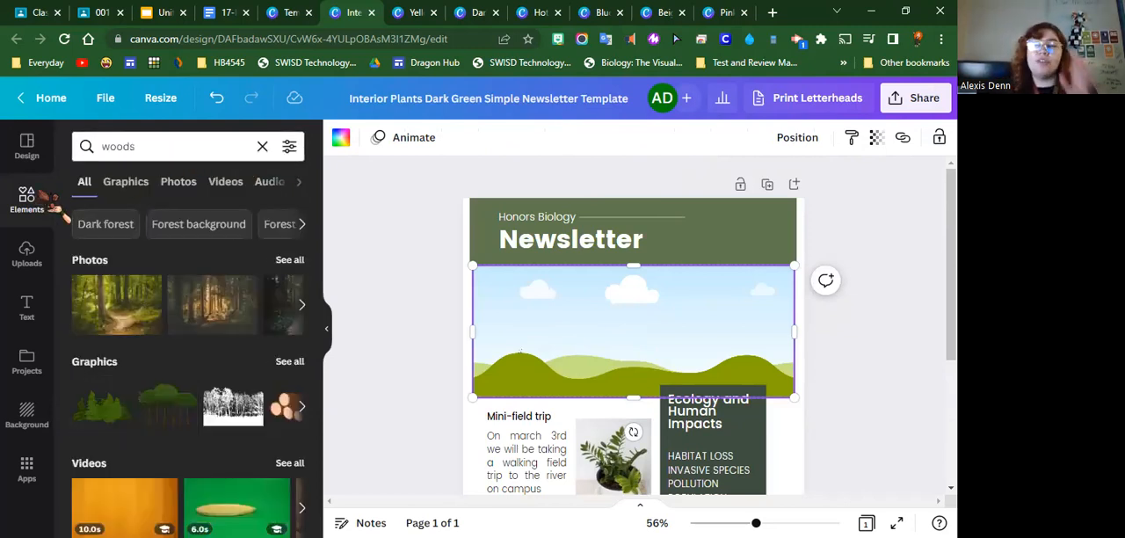
Fill the empty banner grid with the sunlit dark forest photo from the woods results
scroll(220, 435, "down", 2)
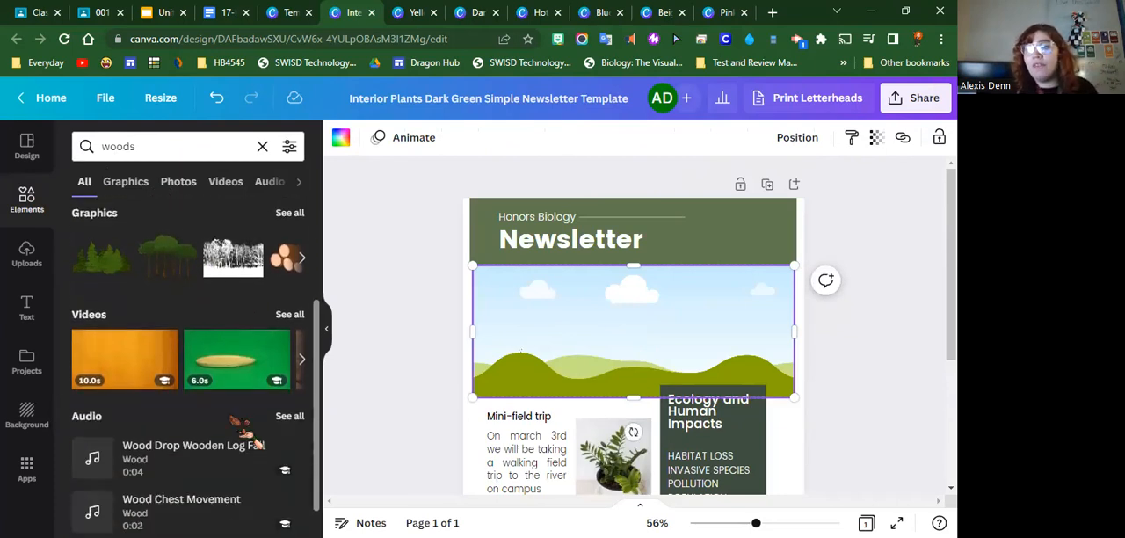
left_click(304, 360)
scroll(308, 362, "up", 1)
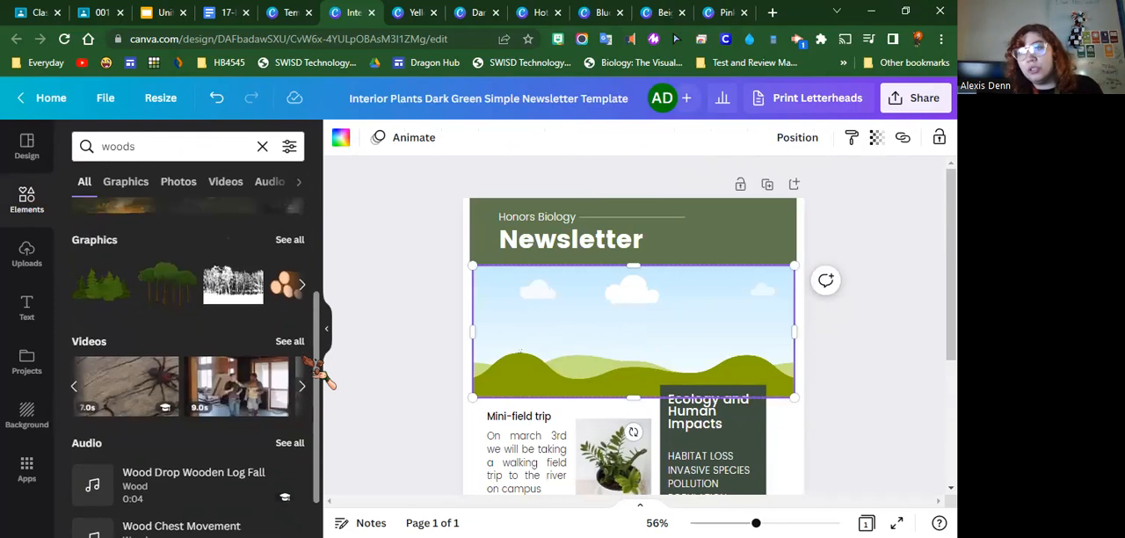
scroll(299, 378, "up", 2)
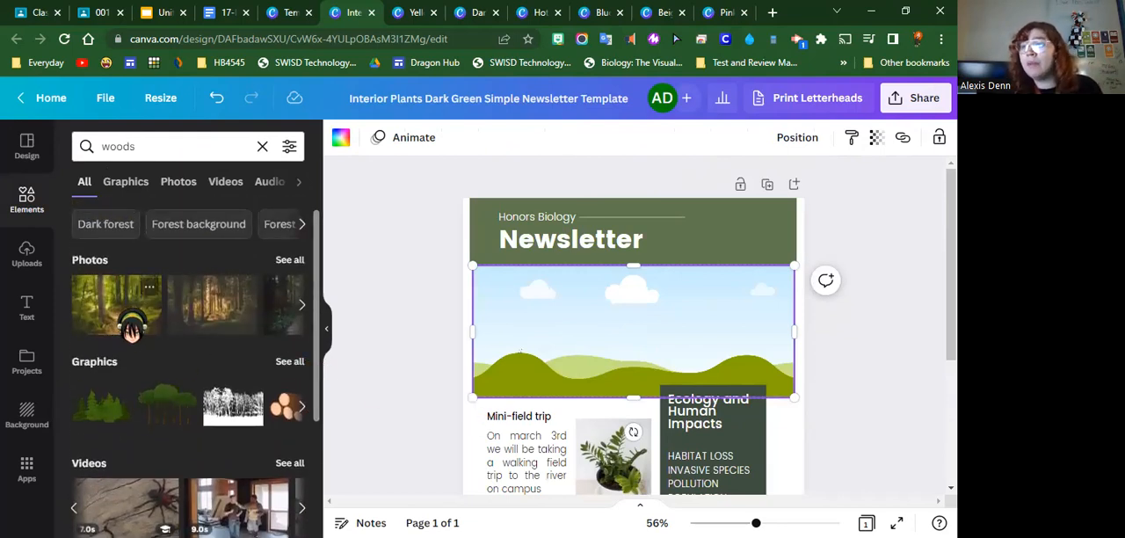
left_click(214, 318)
left_click_drag(562, 430, 606, 347)
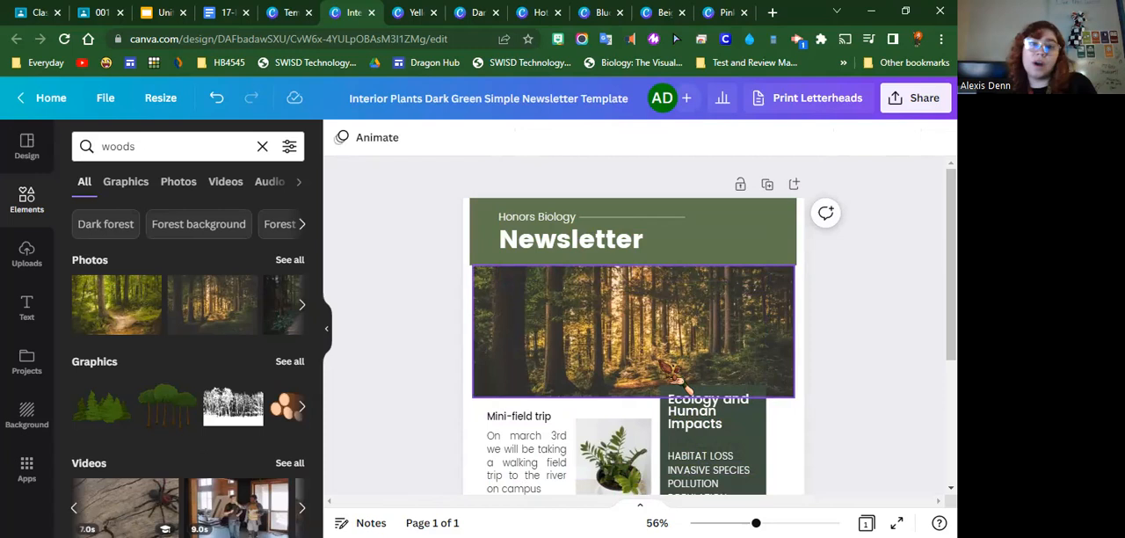
Delete the potted plant photo beside the mini-field trip text together with its empty grid
scroll(681, 386, "down", 2)
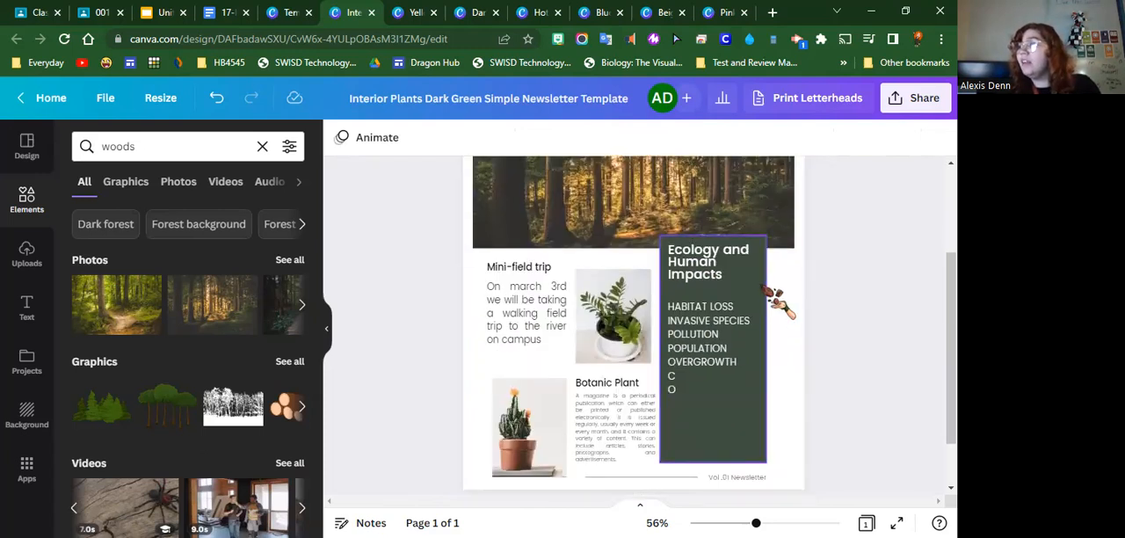
left_click(647, 341)
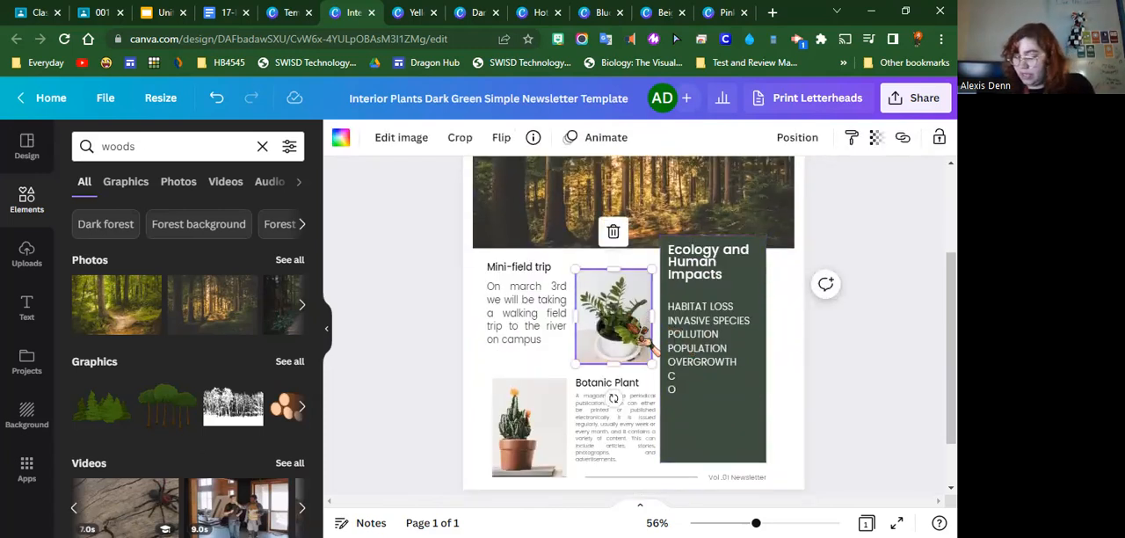
left_click_drag(640, 356, 39, 222)
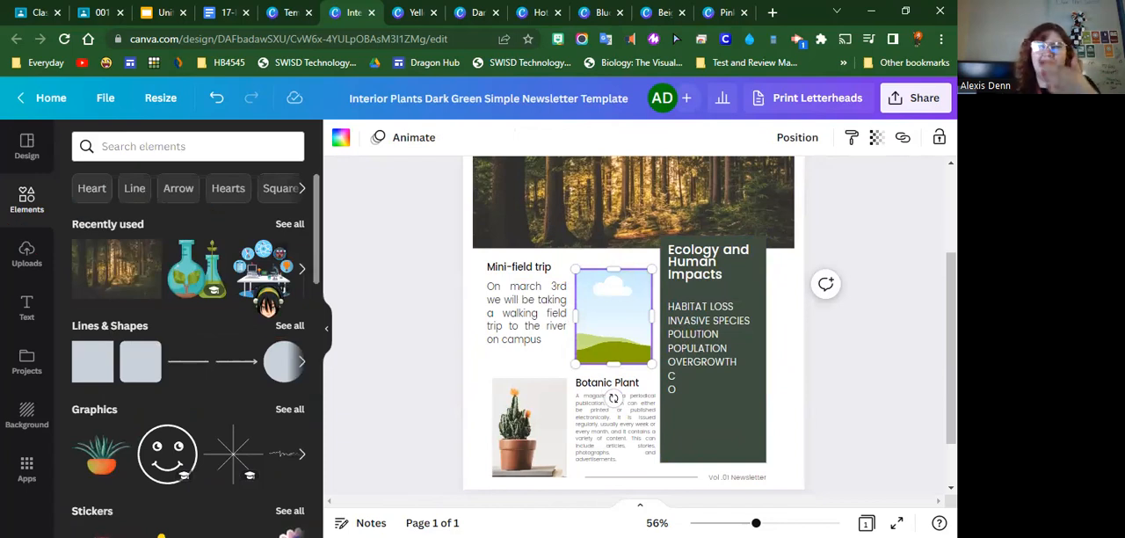
scroll(275, 319, "down", 4)
scroll(294, 356, "down", 6)
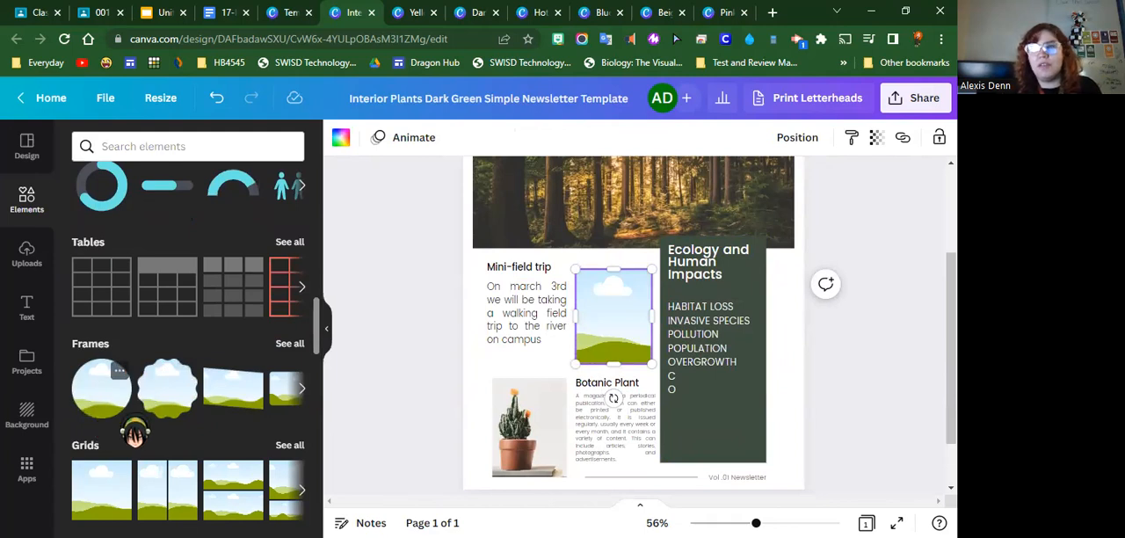
right_click(625, 327)
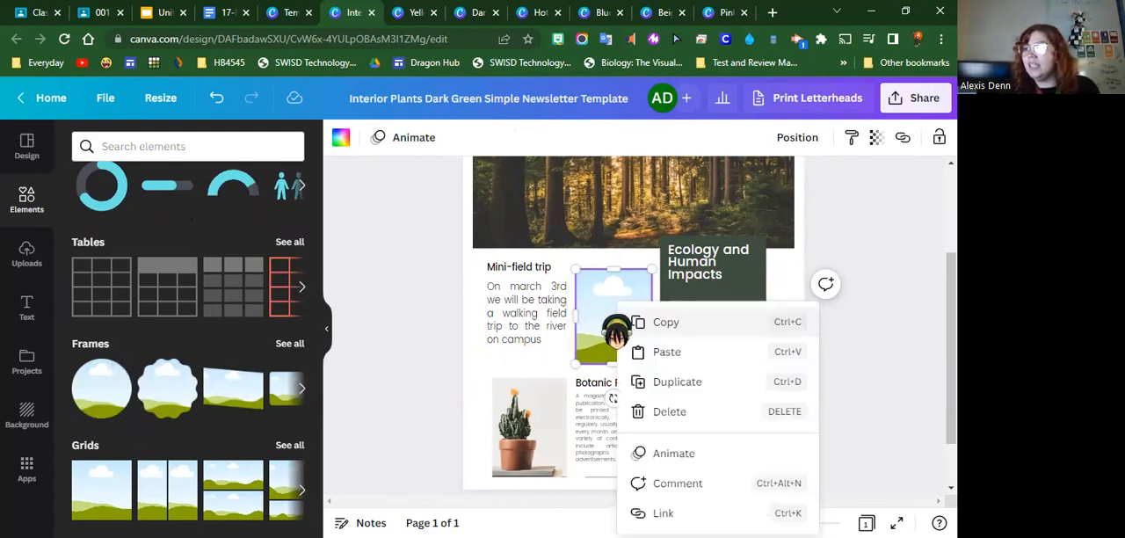
left_click(659, 409)
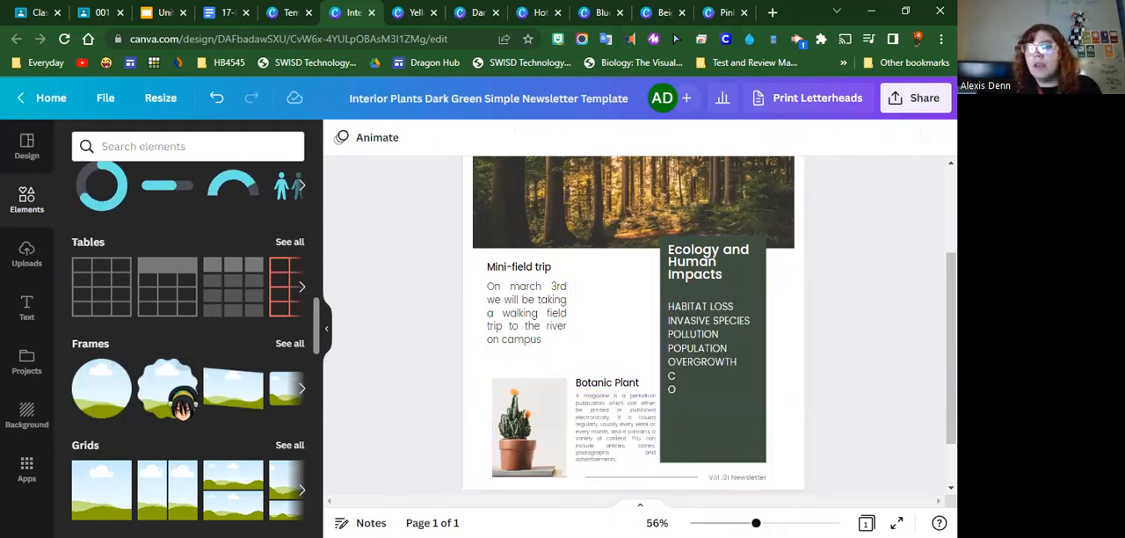
Add a scalloped circle frame sized about 2.2 by 2.2 between the mini-field trip text and the green Ecology column
left_click_drag(156, 400, 432, 381)
left_click_drag(592, 299, 594, 300)
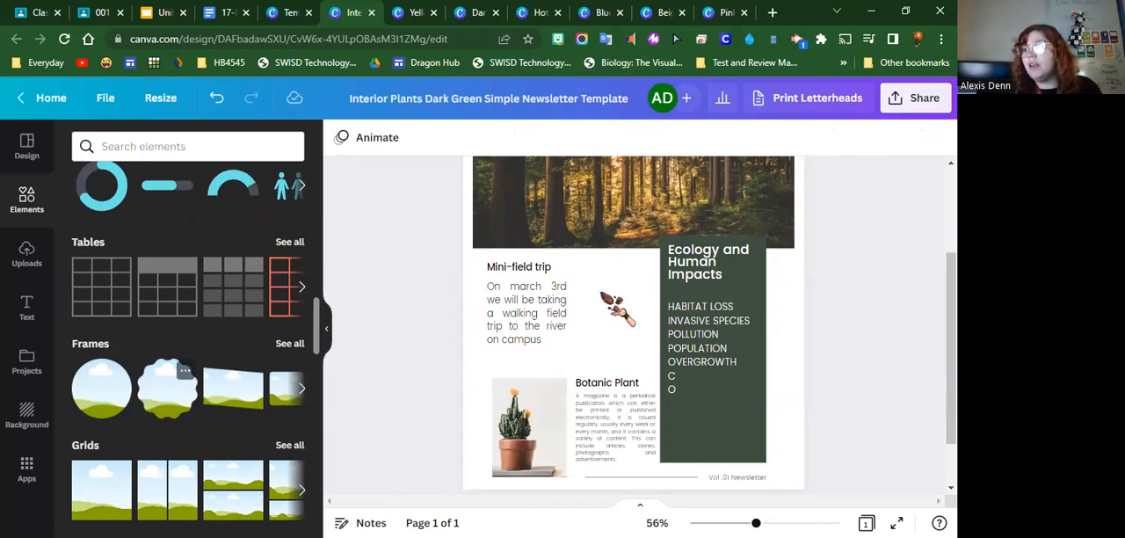
left_click_drag(693, 389, 609, 307)
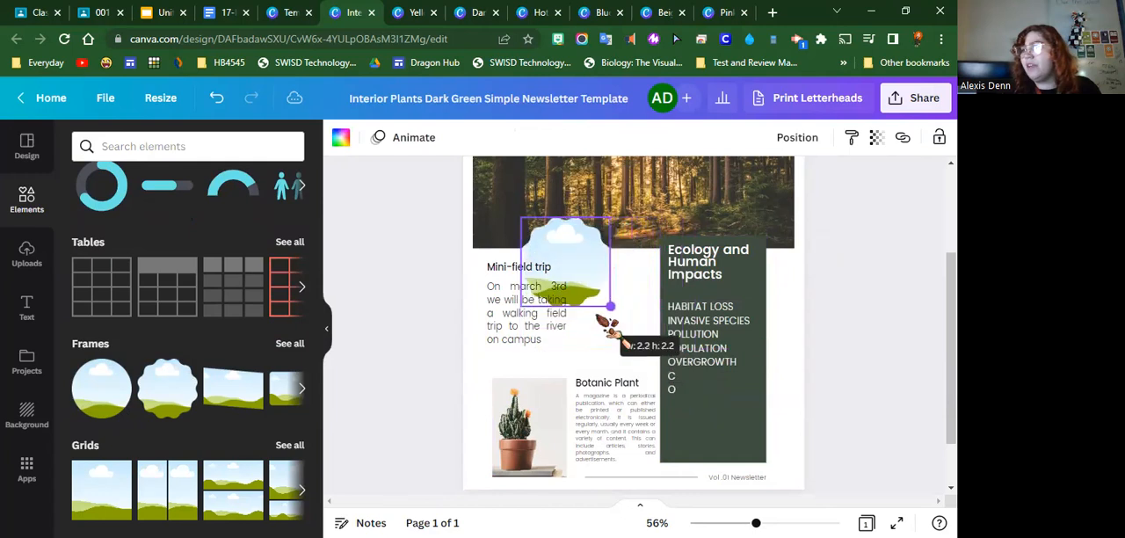
left_click_drag(581, 246, 615, 315)
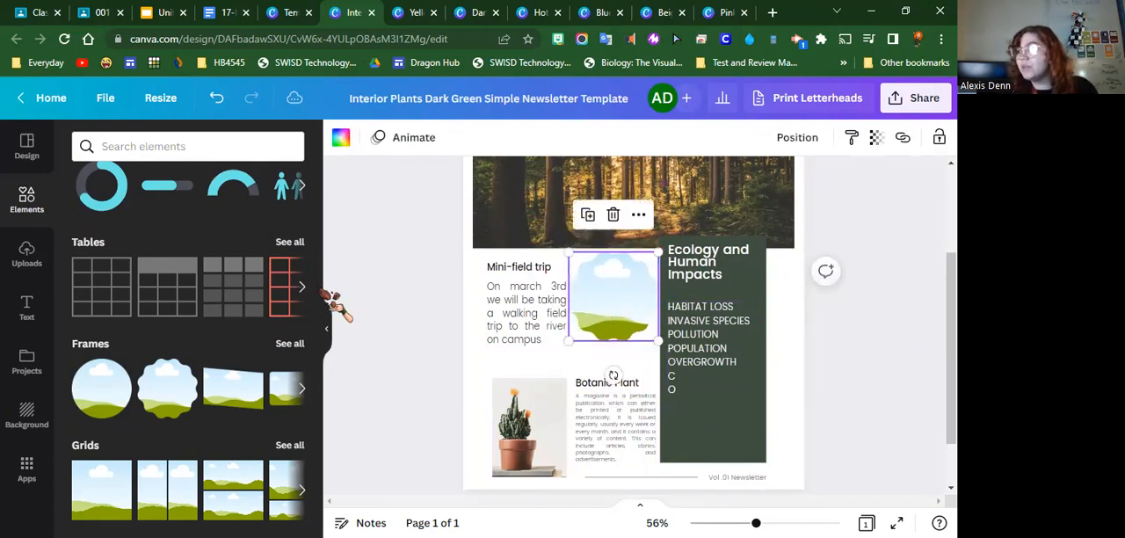
Search the design elements for "ocean animals"
left_click(180, 148)
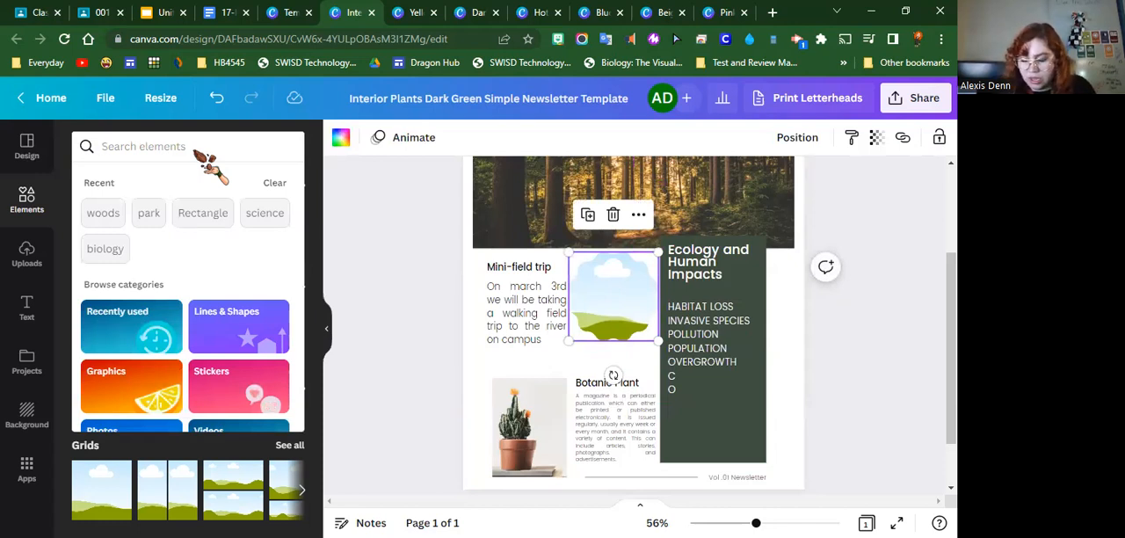
type("animals")
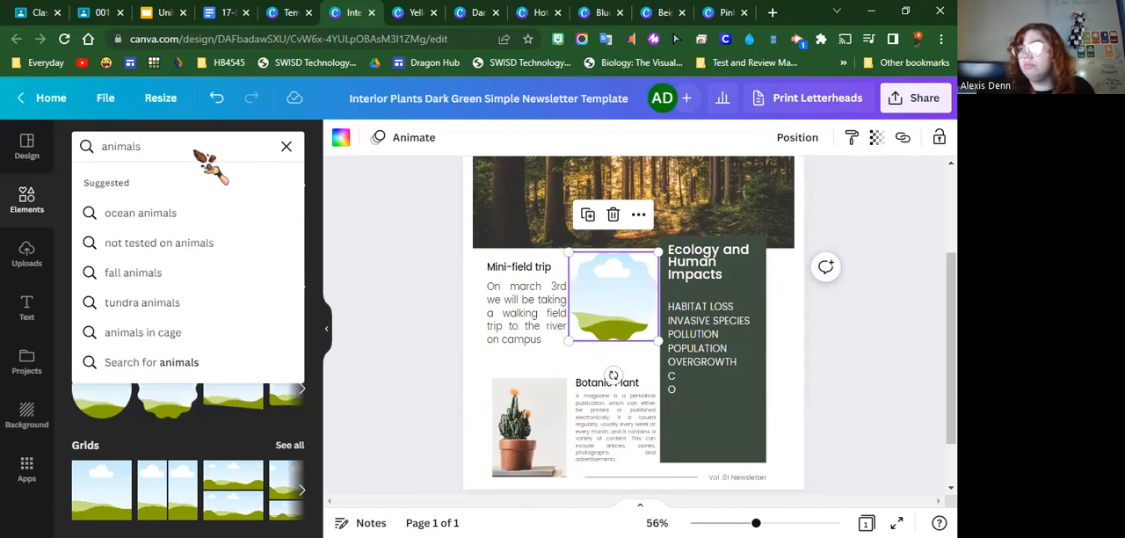
left_click(167, 213)
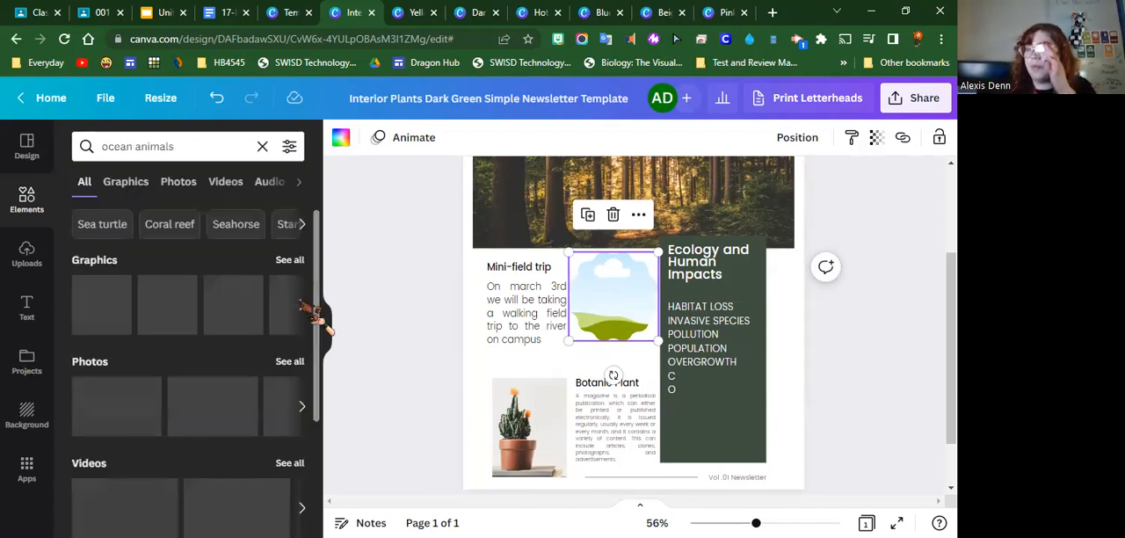
Fill the scalloped frame beside the field trip text with the blue shark photo from the ocean animals results
scroll(251, 285, "down", 3)
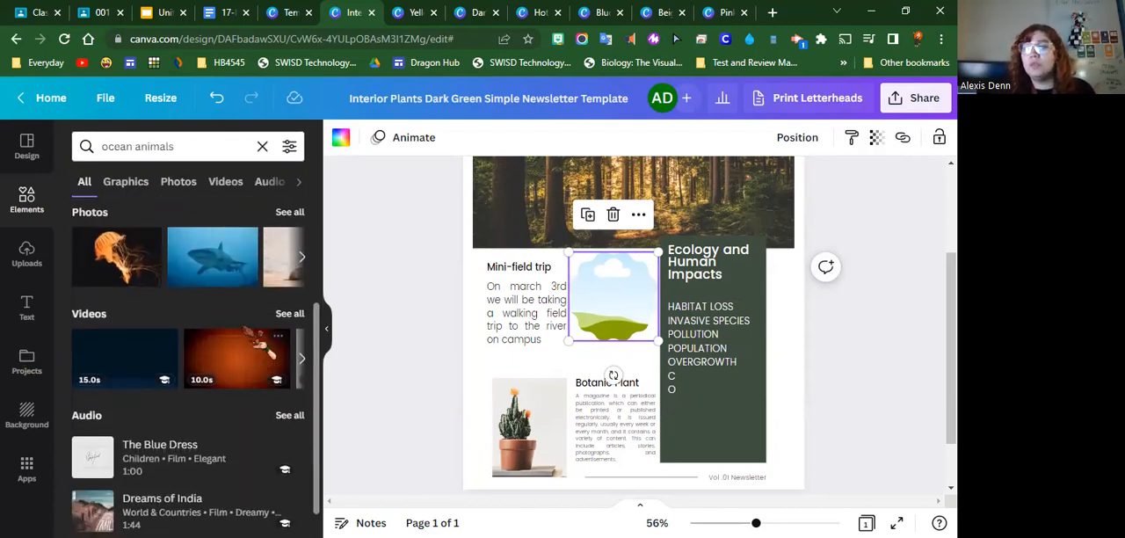
left_click(302, 358)
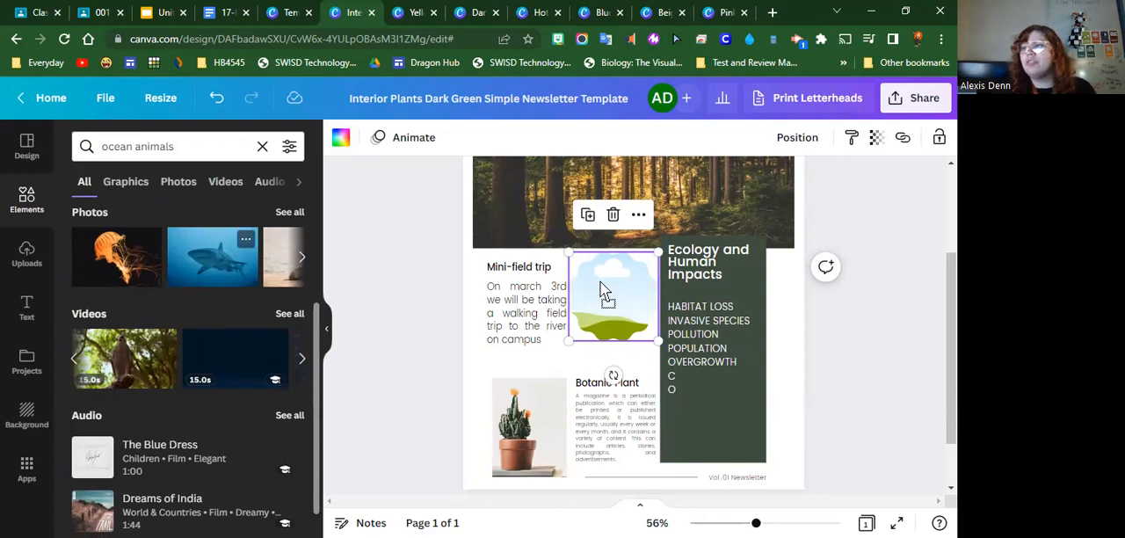
left_click_drag(604, 291, 608, 295)
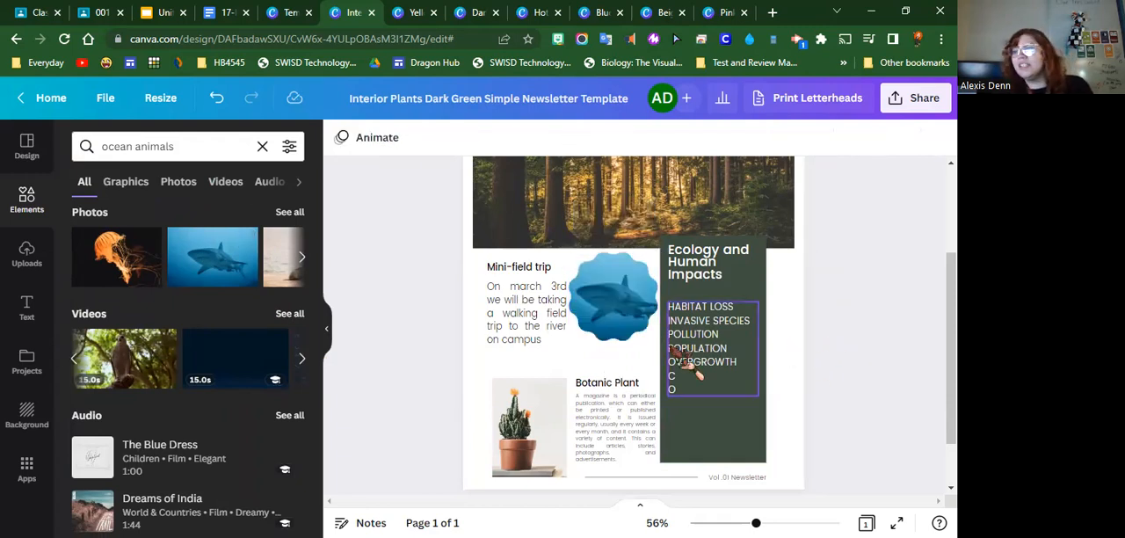
scroll(657, 352, "up", 3)
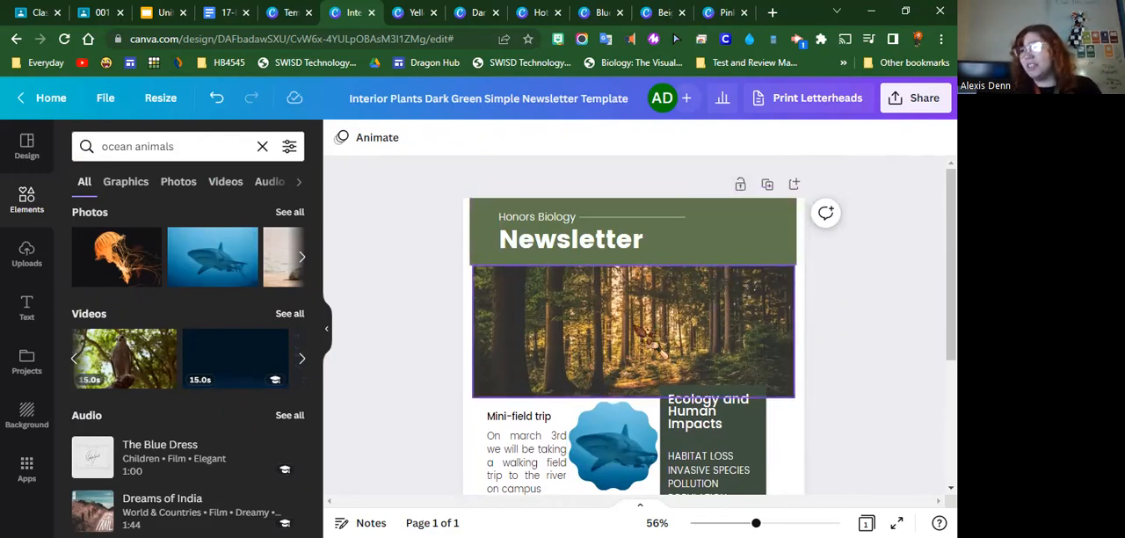
Leave the design for the Canva home page and search the templates for "classroom newsletters"
left_click(39, 99)
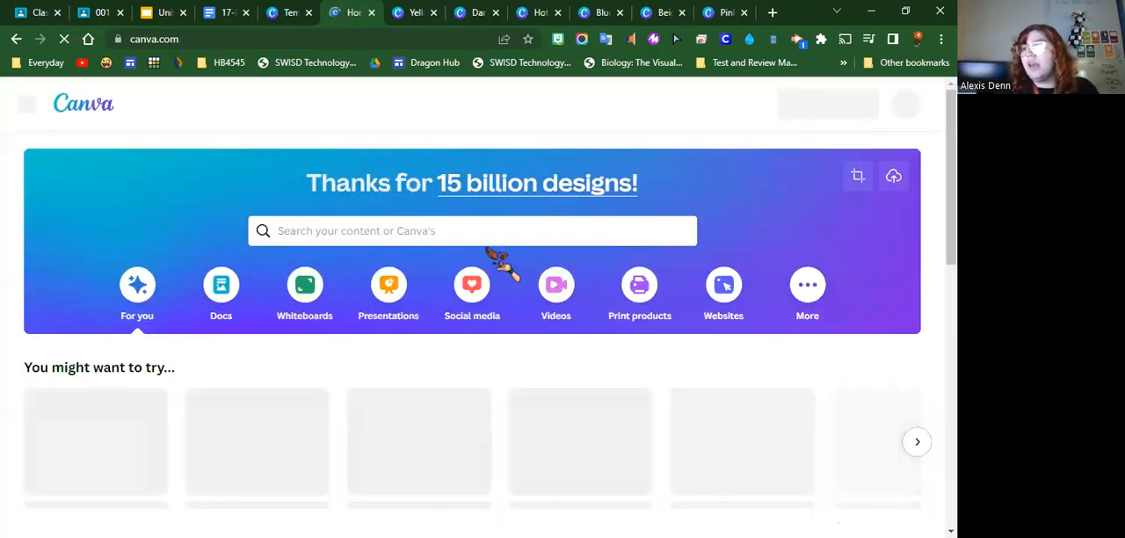
left_click(313, 230)
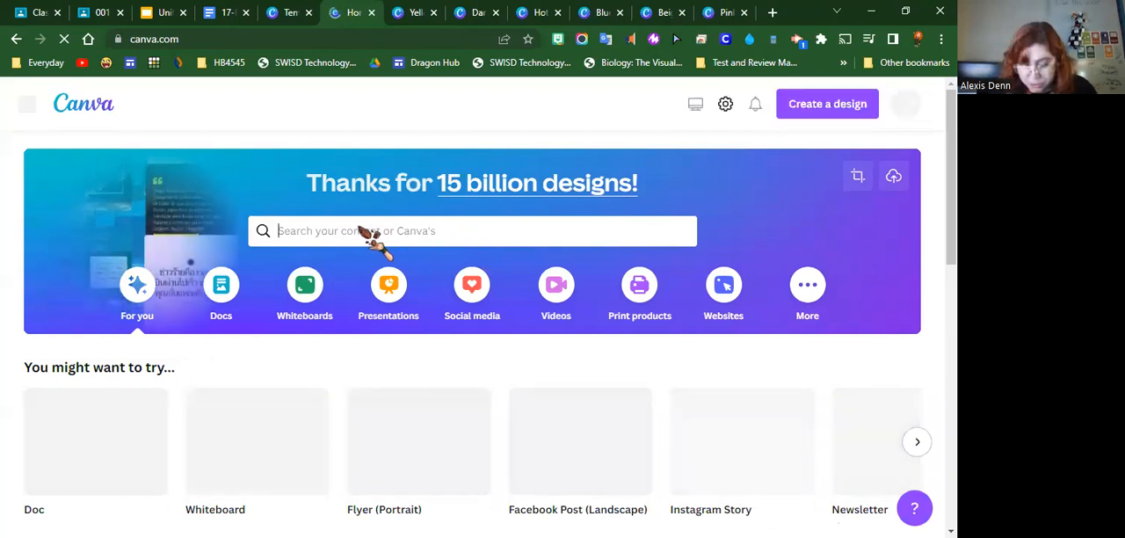
type("news")
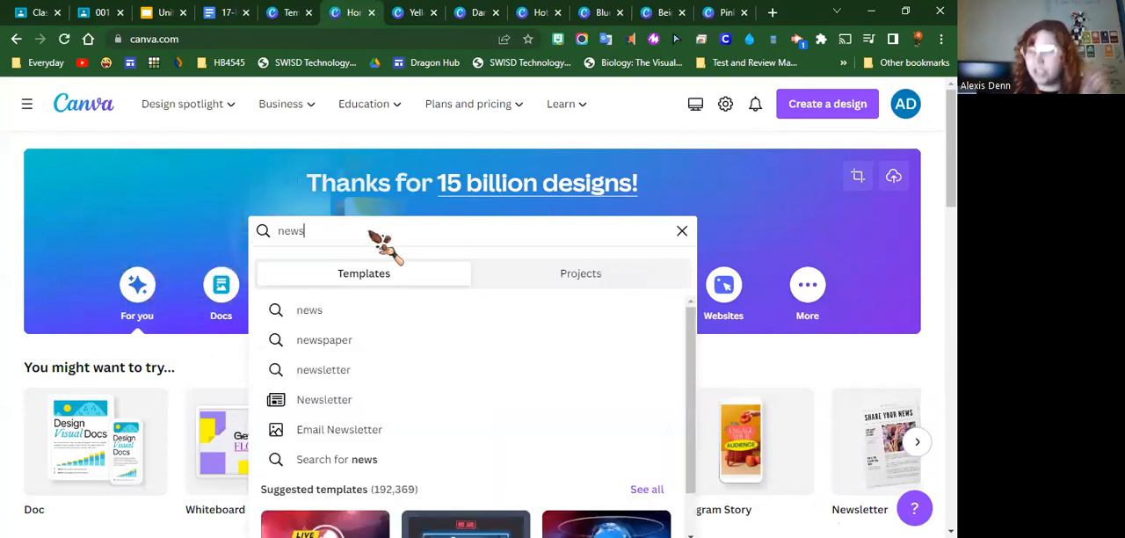
type("letters")
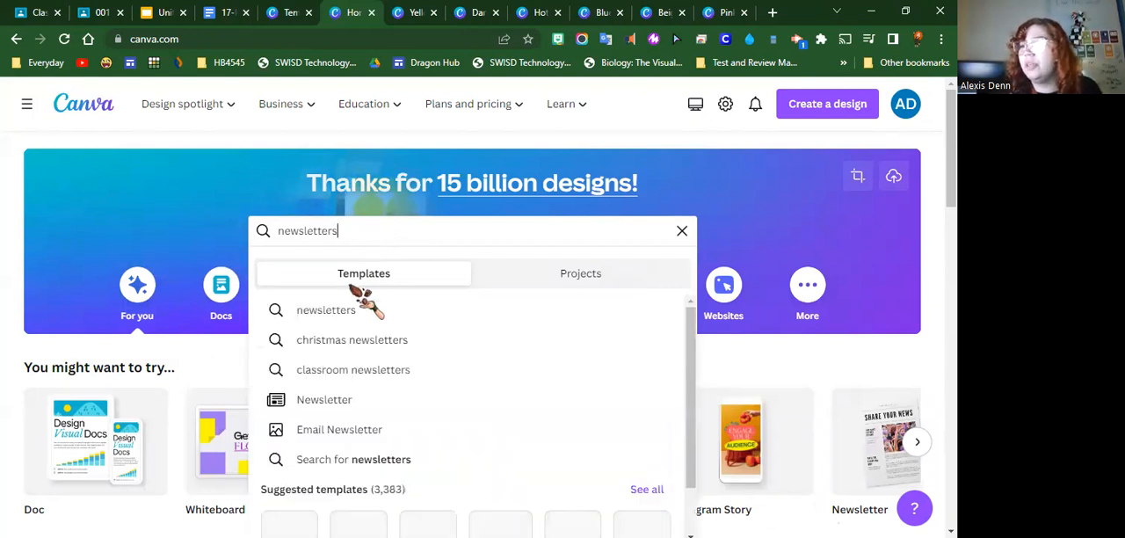
left_click(371, 371)
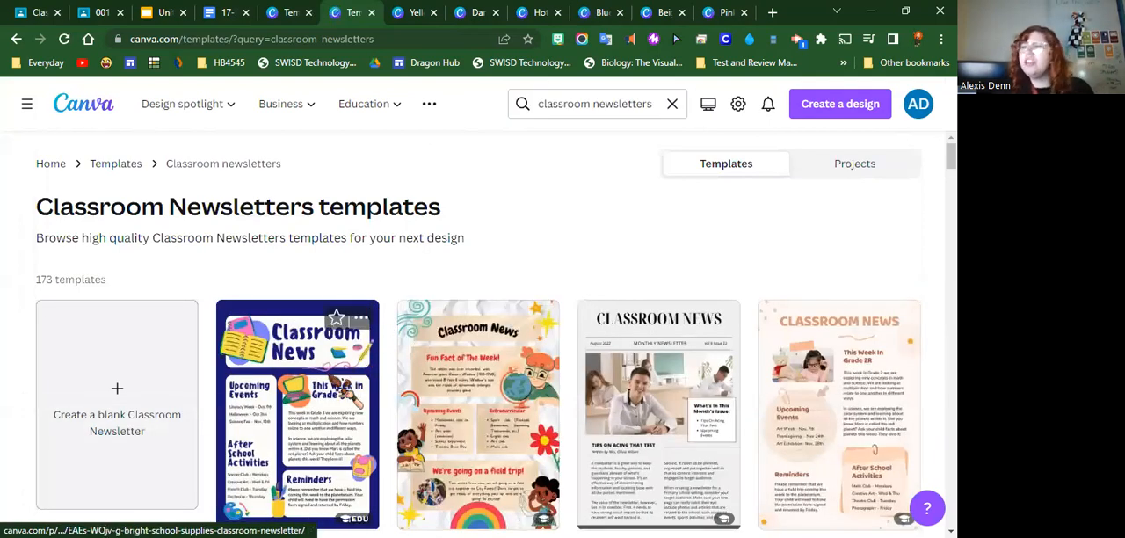
Open the Bright School Supplies Classroom Newsletter template as a new customizable design
scroll(327, 431, "down", 1)
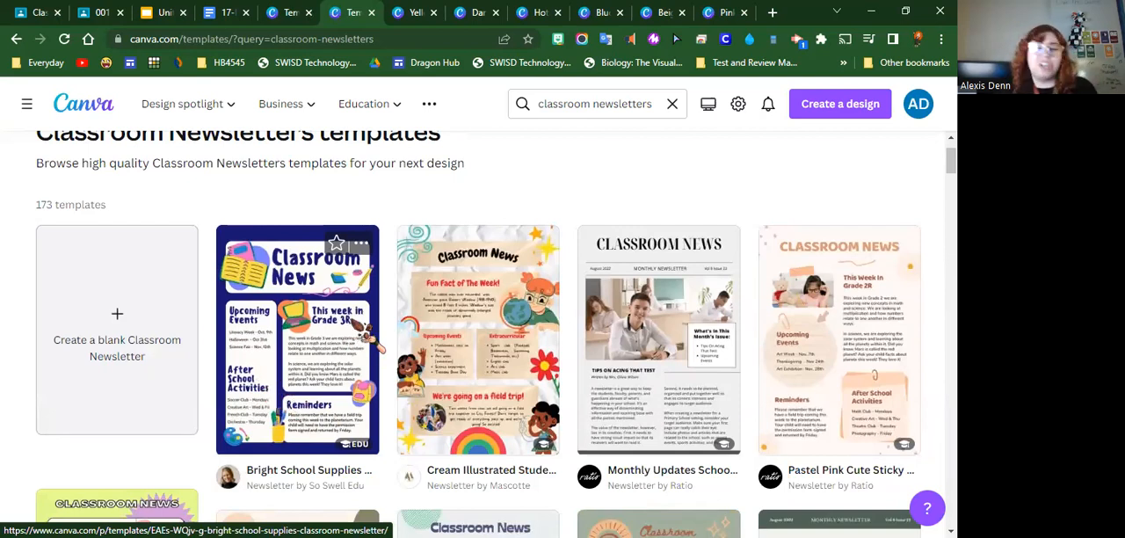
left_click(367, 338)
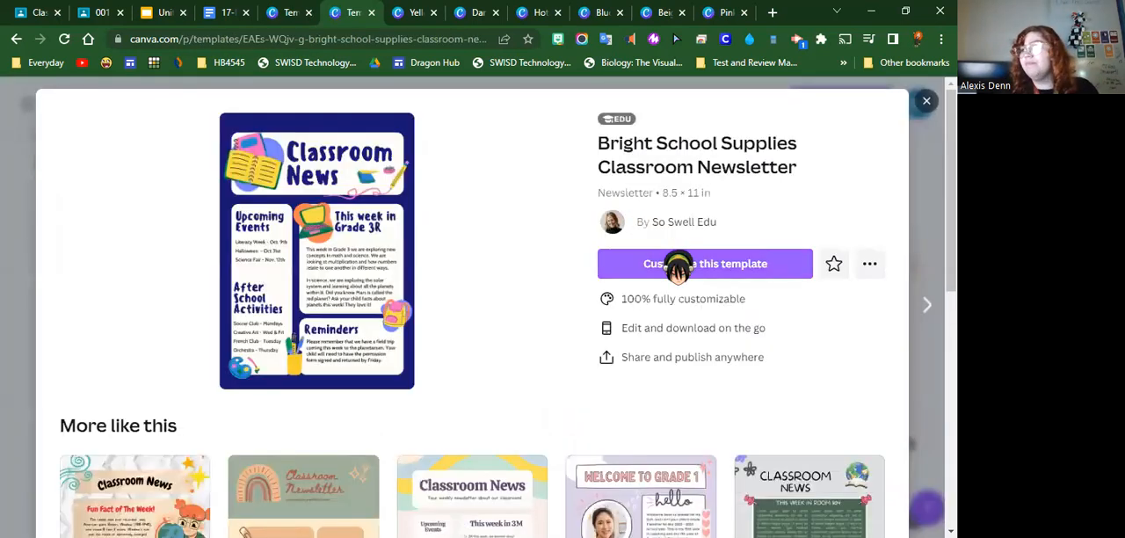
left_click(738, 262)
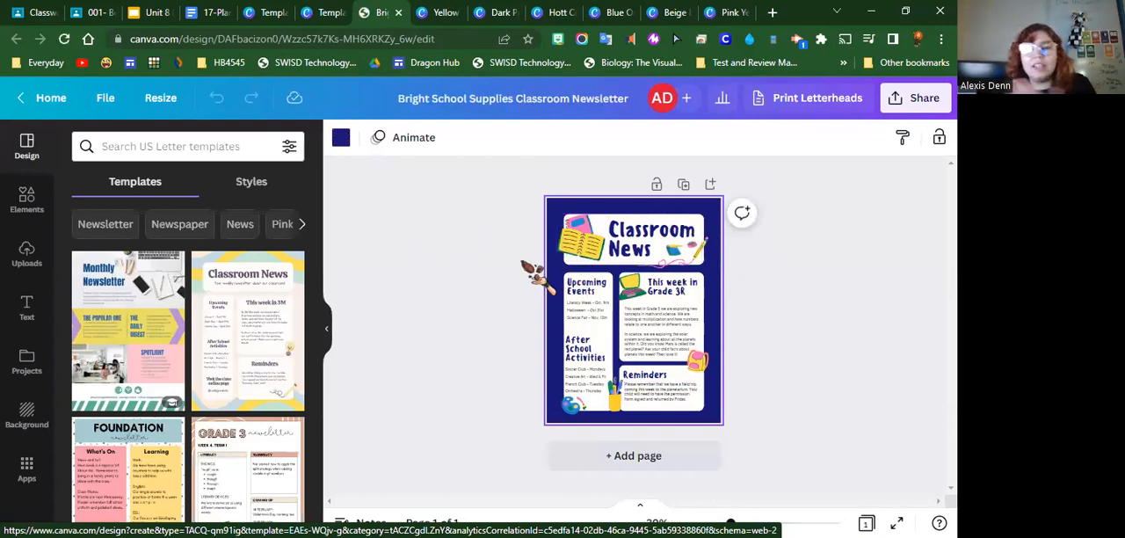
Change the classroom newsletter's page background to the pink document color after trying the light periwinkle one
left_click(342, 139)
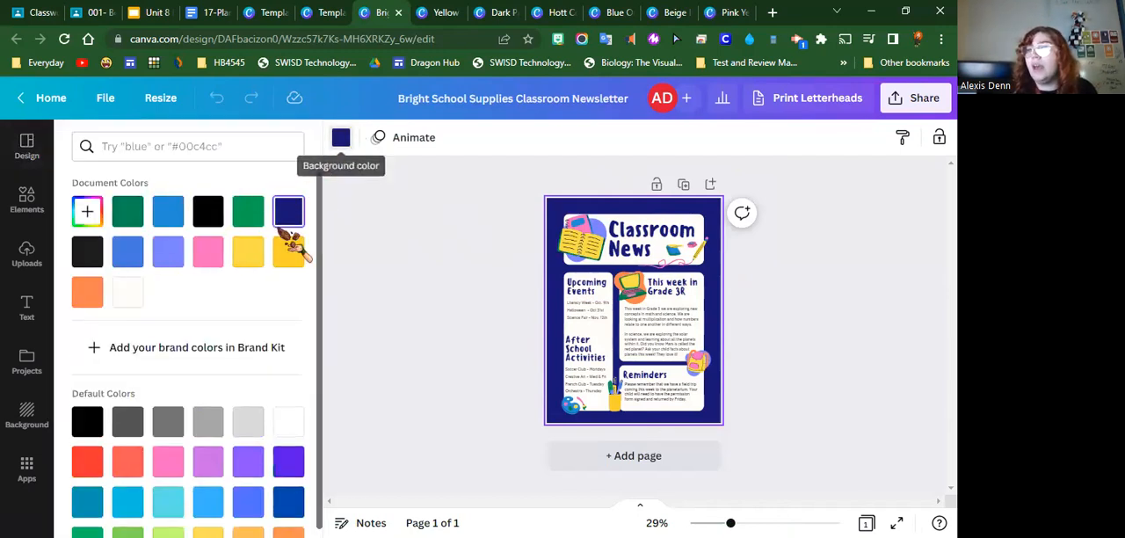
left_click(169, 255)
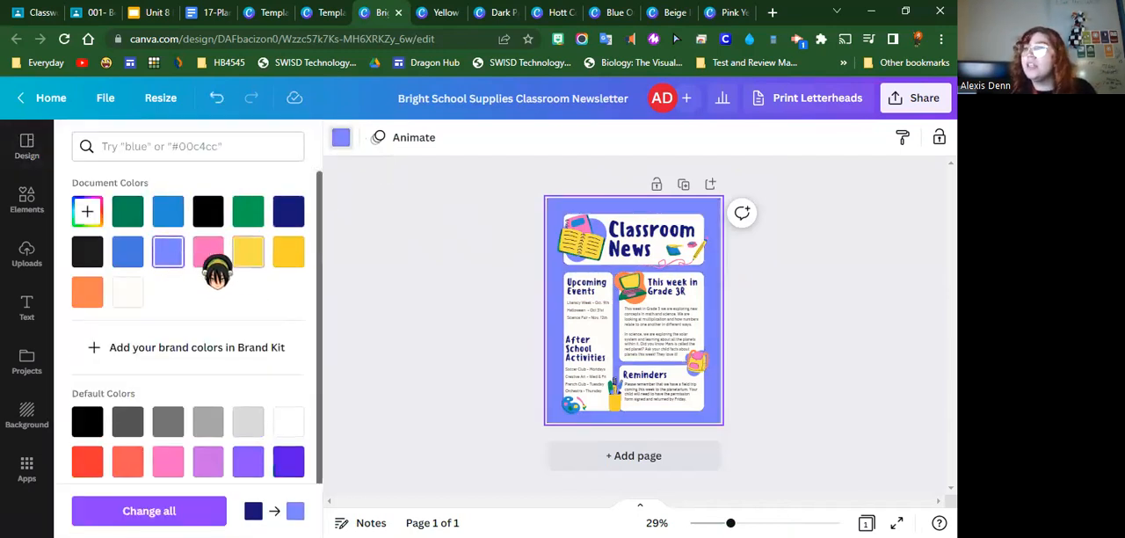
left_click(209, 255)
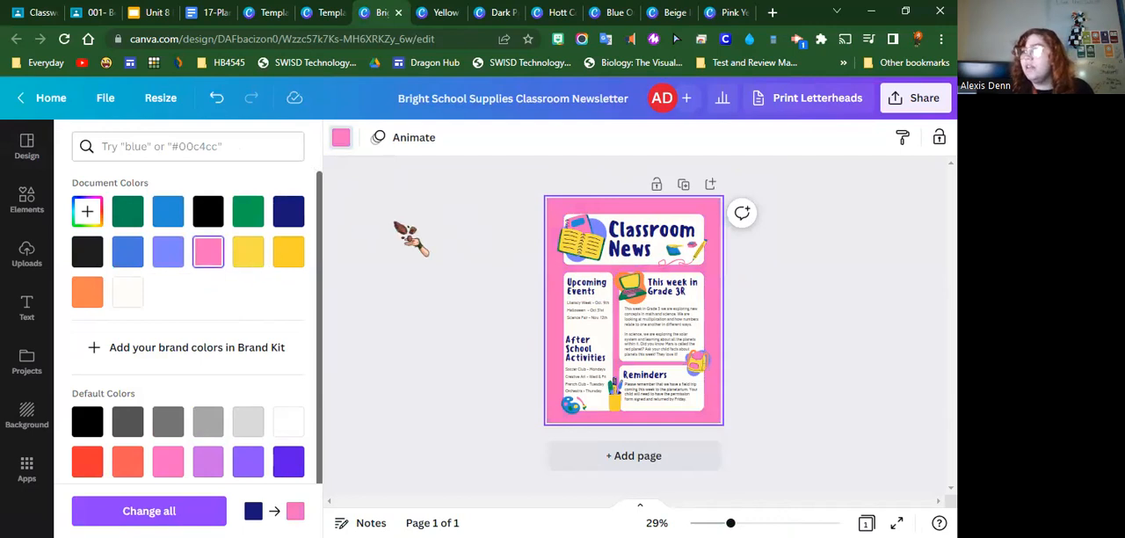
Select the notebook illustration beside the Classroom News title for editing
left_click(582, 237)
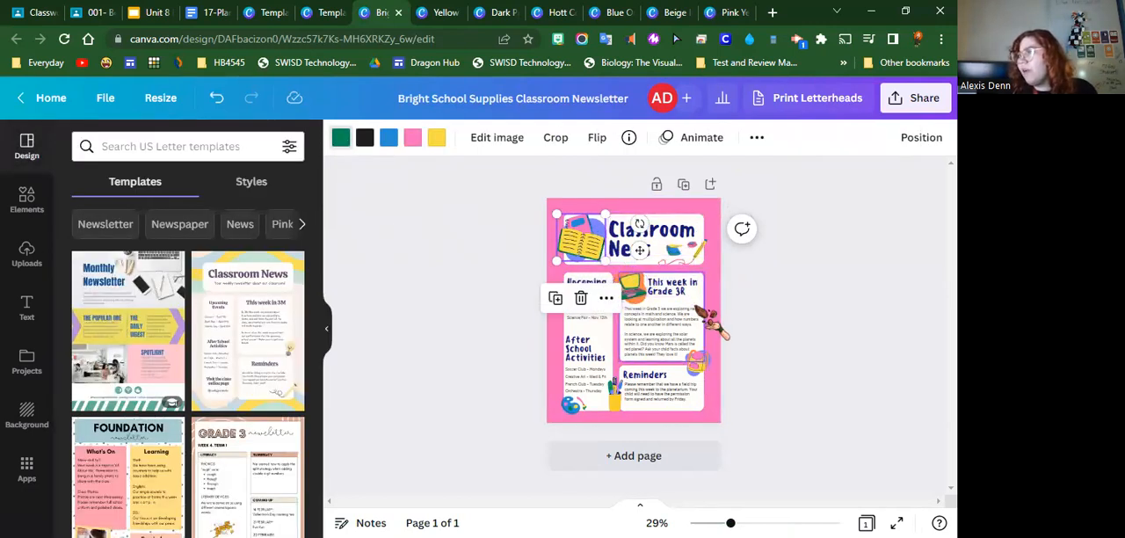
left_click(697, 298)
left_click(583, 239)
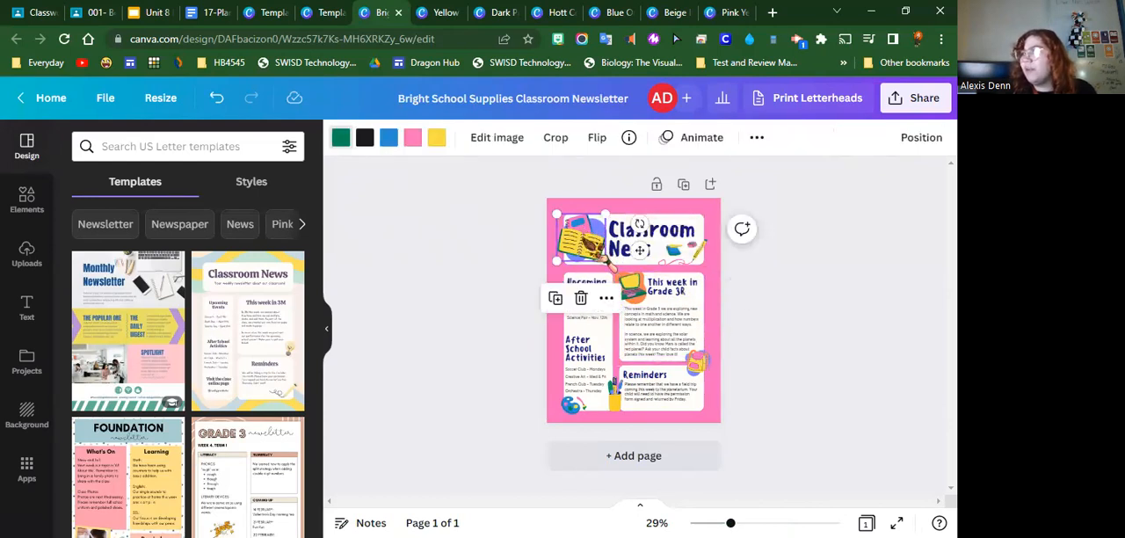